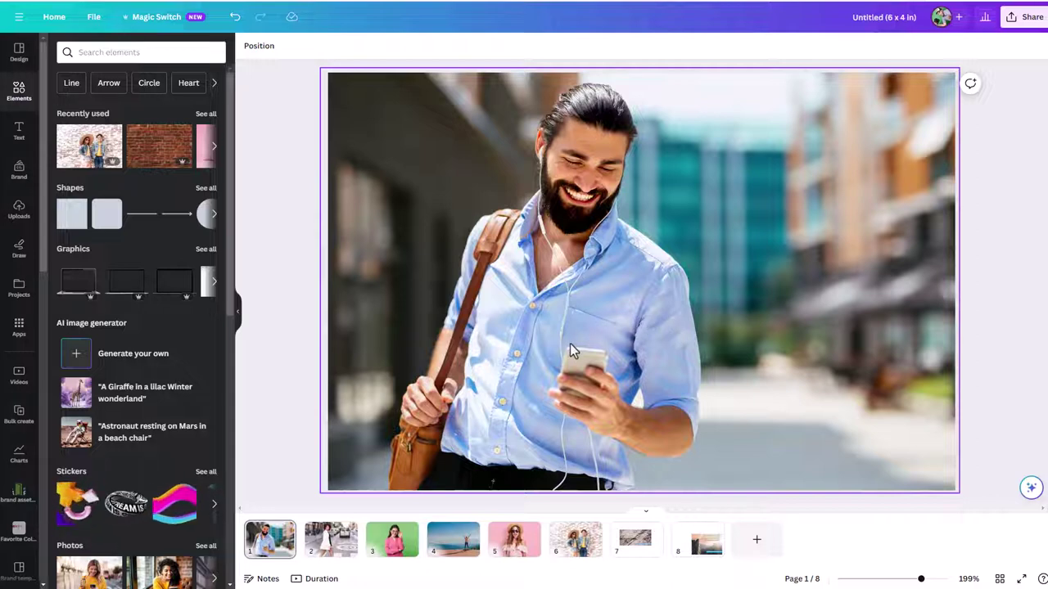
Separate the man in the blue shirt from the page 1 photo with Magic Grab and move him to the photo's right side
left_click(663, 335)
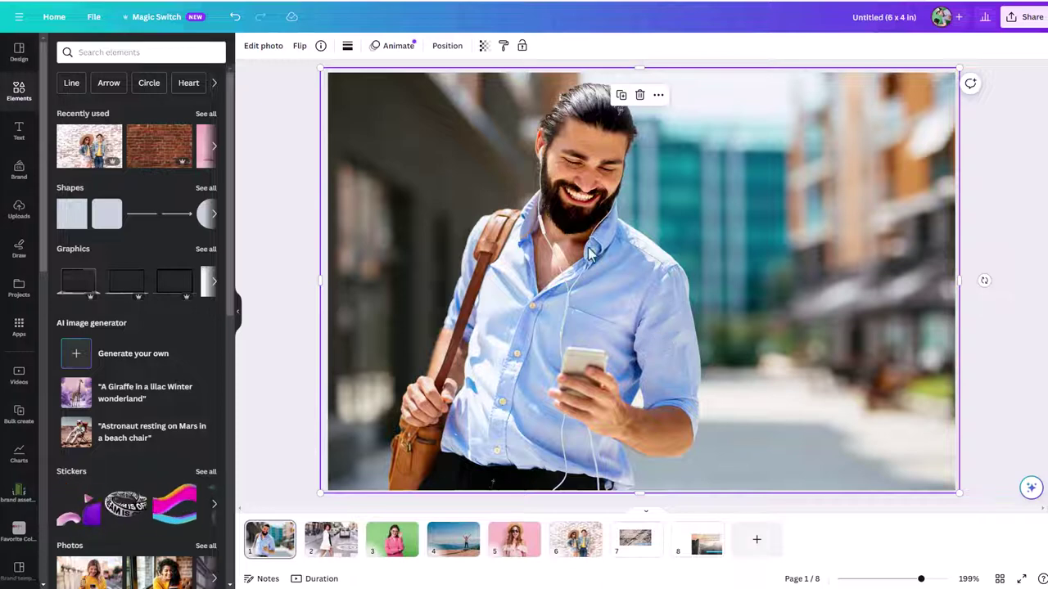
left_click(262, 49)
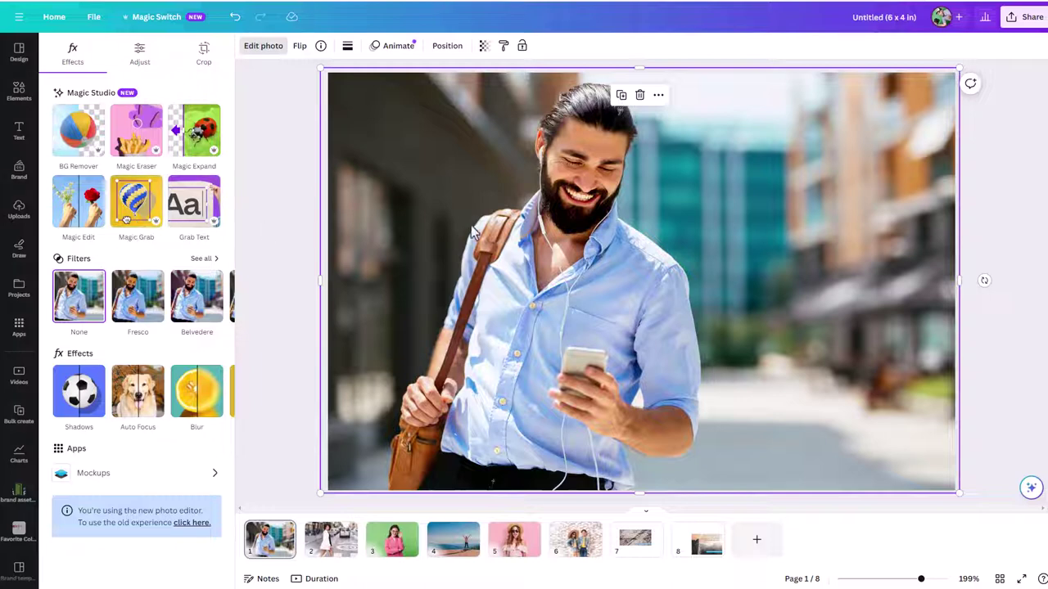
left_click(124, 207)
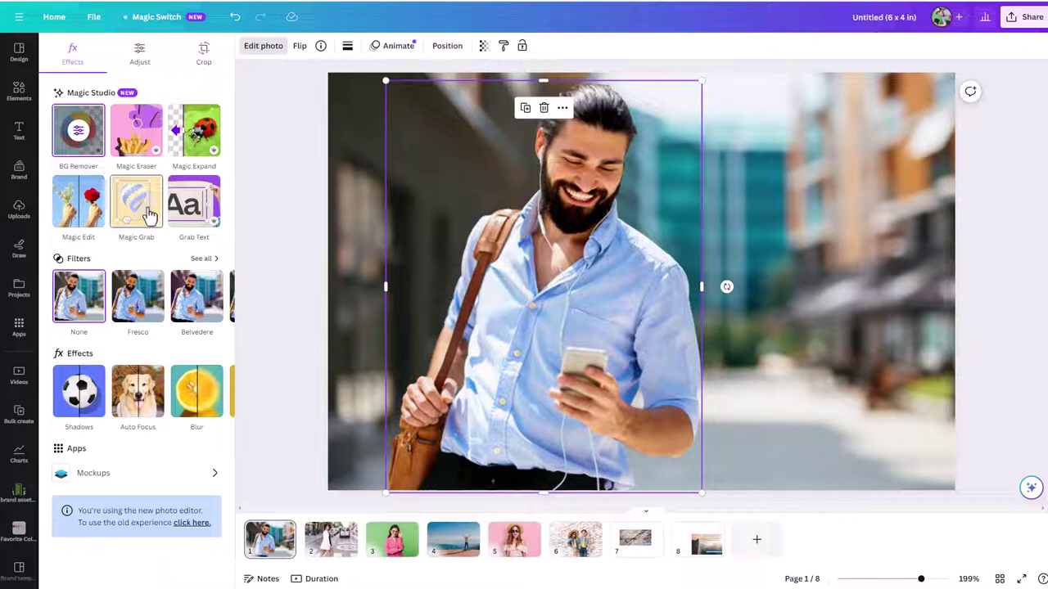
left_click(444, 47)
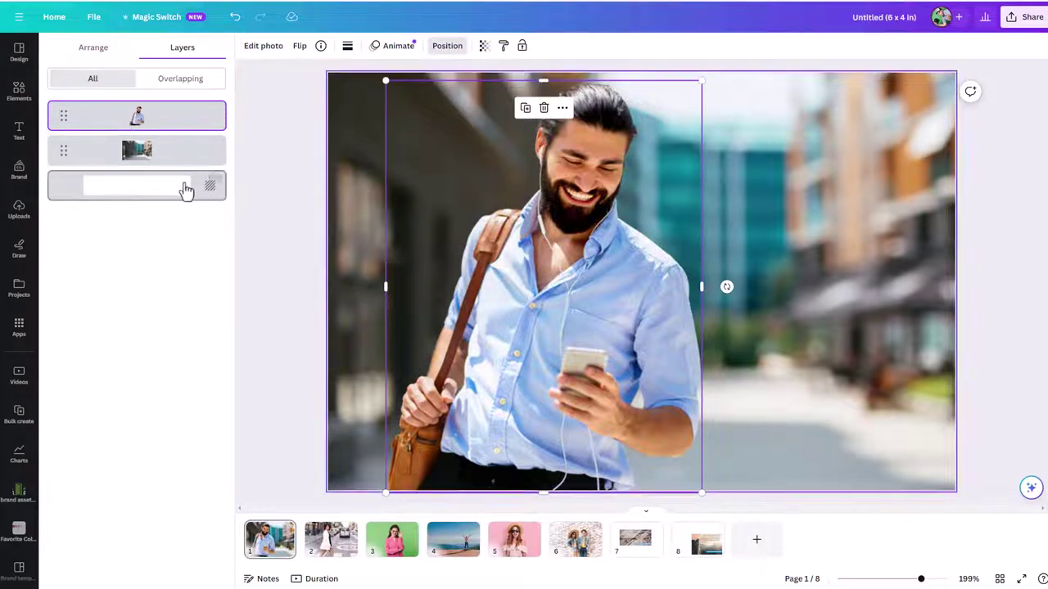
left_click_drag(513, 321, 741, 313)
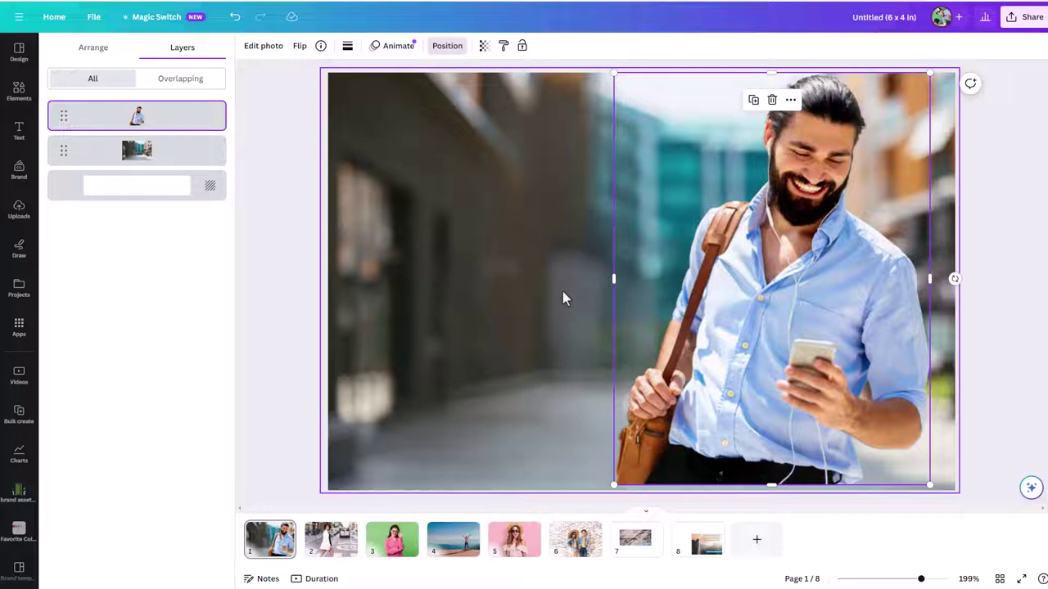
On page 2, separate the woman in the white coat with Magic Grab and reposition her near the photo's left edge
left_click(331, 550)
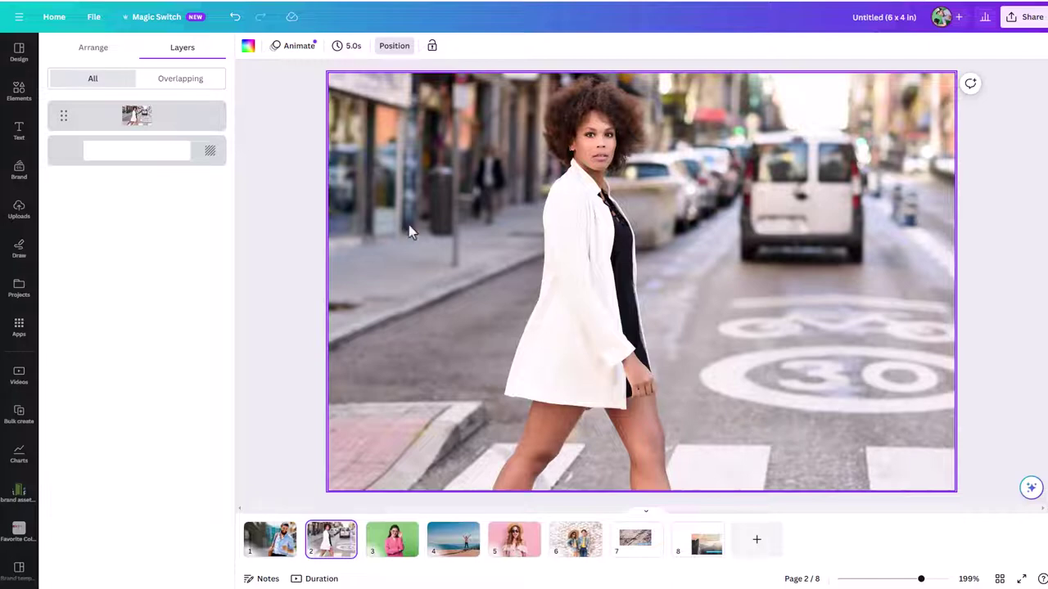
left_click(659, 281)
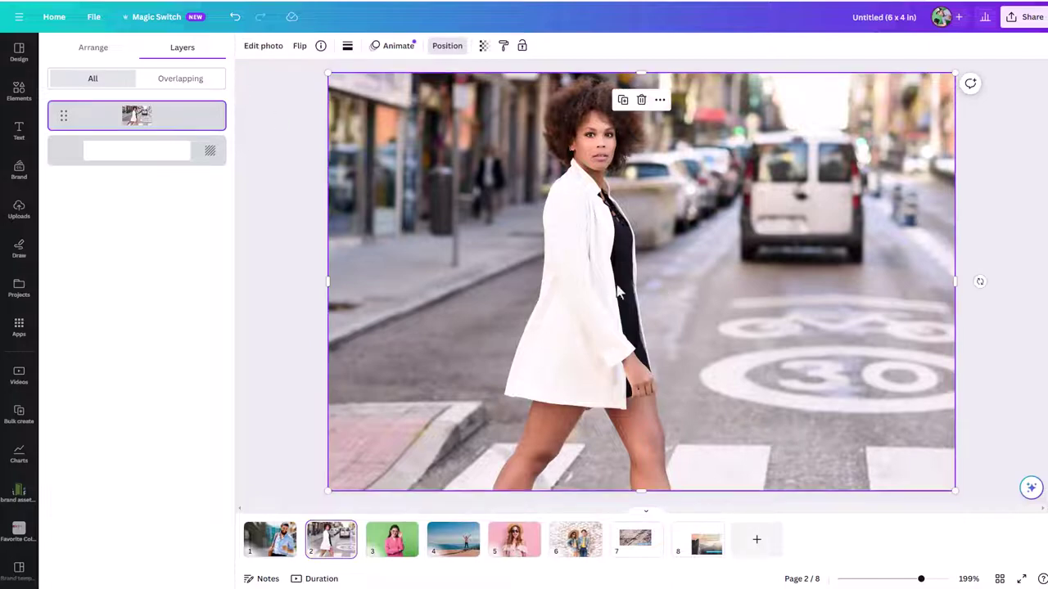
left_click(260, 57)
left_click(138, 228)
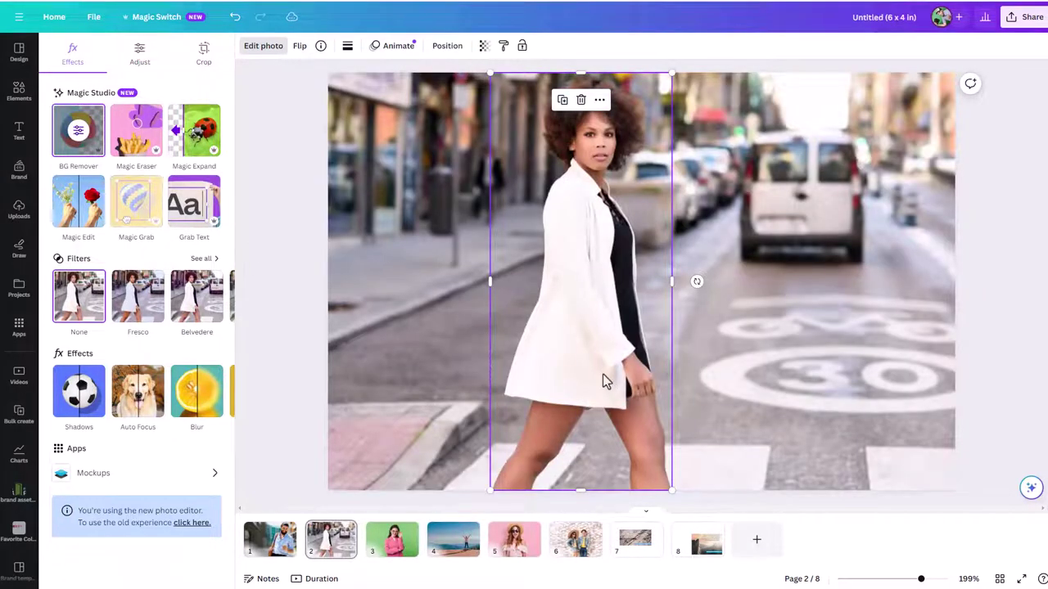
left_click_drag(652, 367, 926, 363)
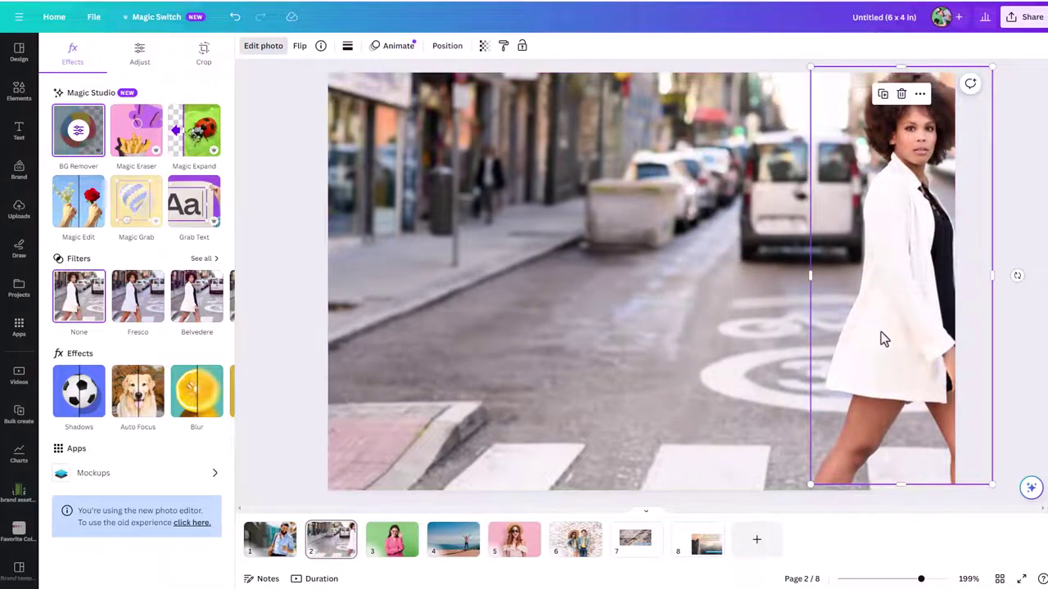
left_click_drag(882, 336, 402, 338)
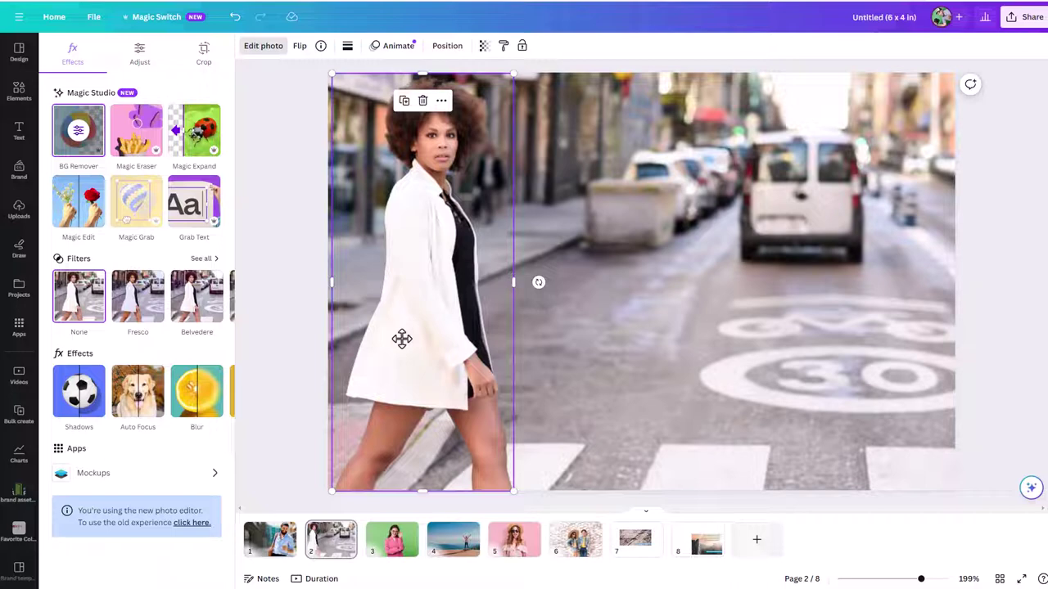
mouse_move(381, 389)
left_mouse_down()
mouse_move(820, 386)
mouse_move(445, 368)
mouse_move(397, 387)
left_mouse_up()
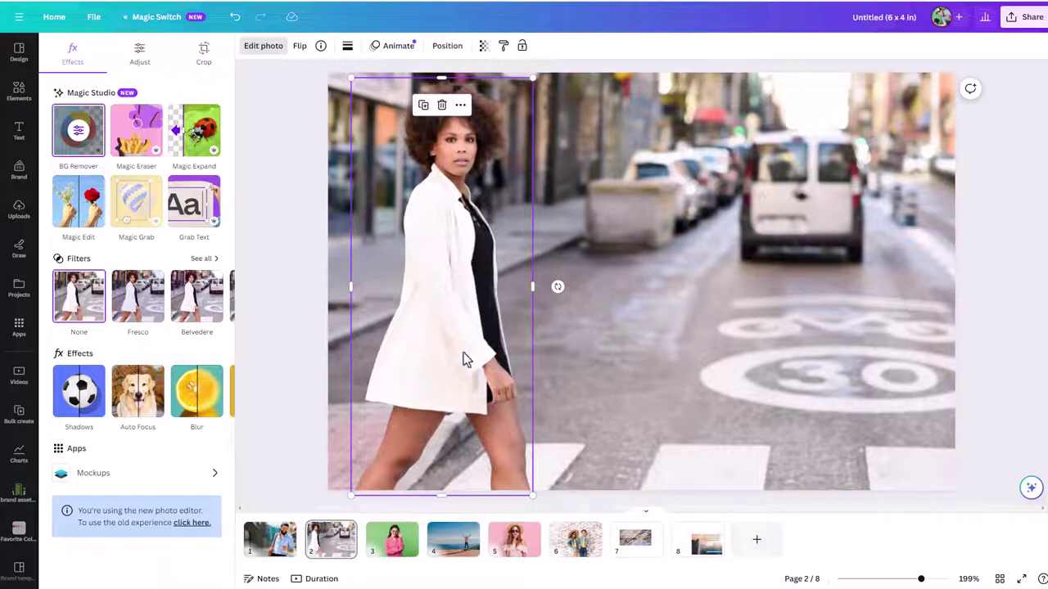
On page 3, separate the woman in the pink blazer with Magic Grab and move her to the left half of the green background
left_click(405, 542)
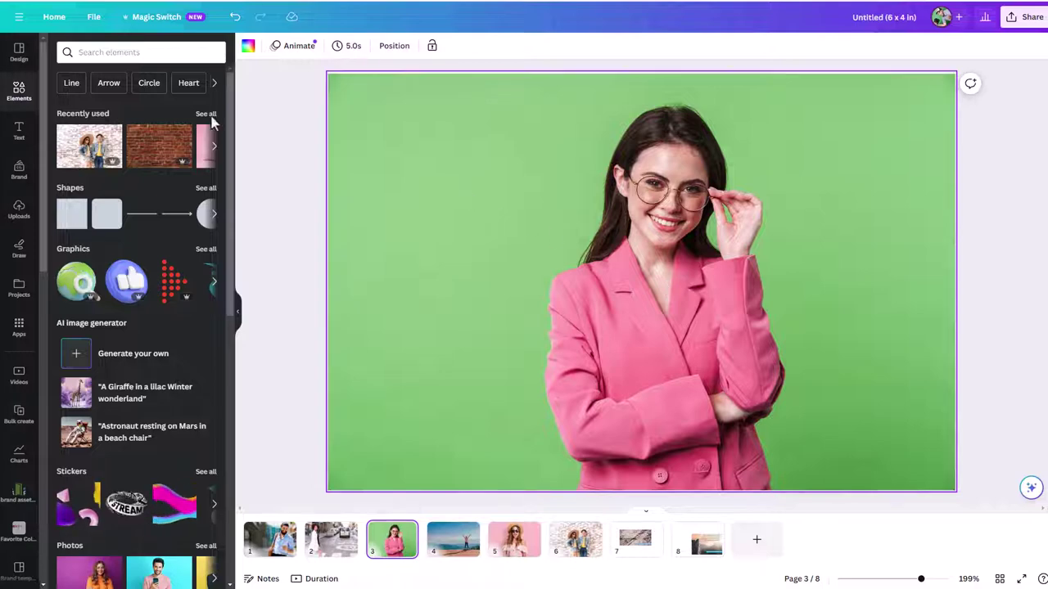
left_click(585, 231)
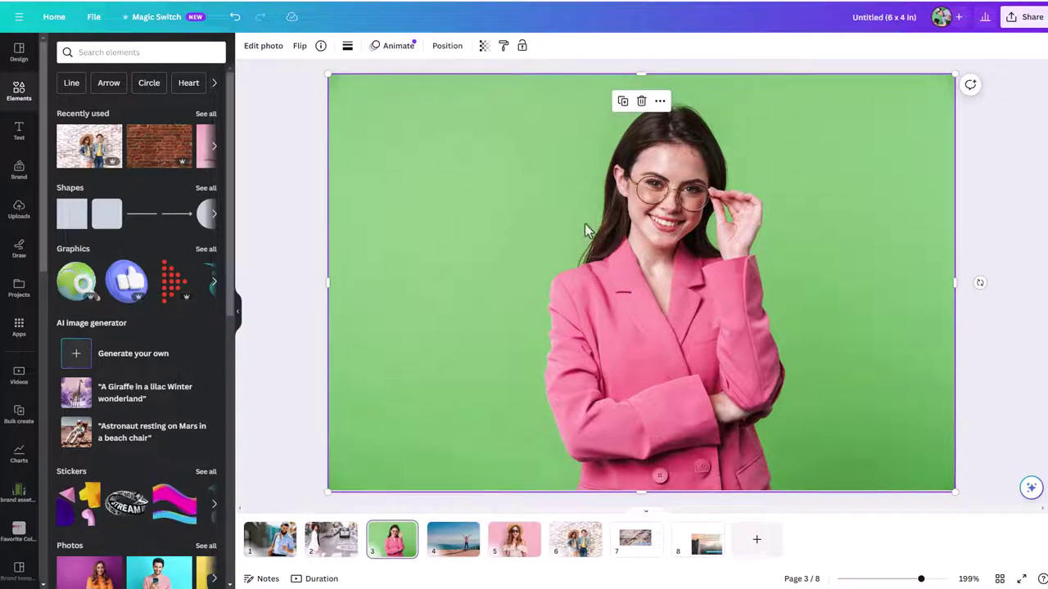
left_click(265, 47)
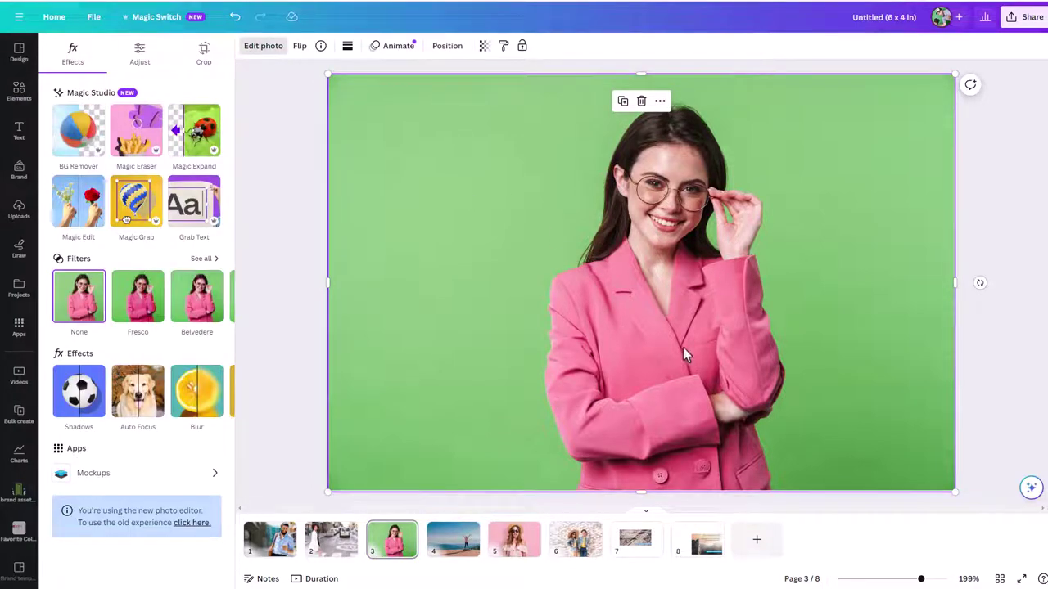
left_click(134, 203)
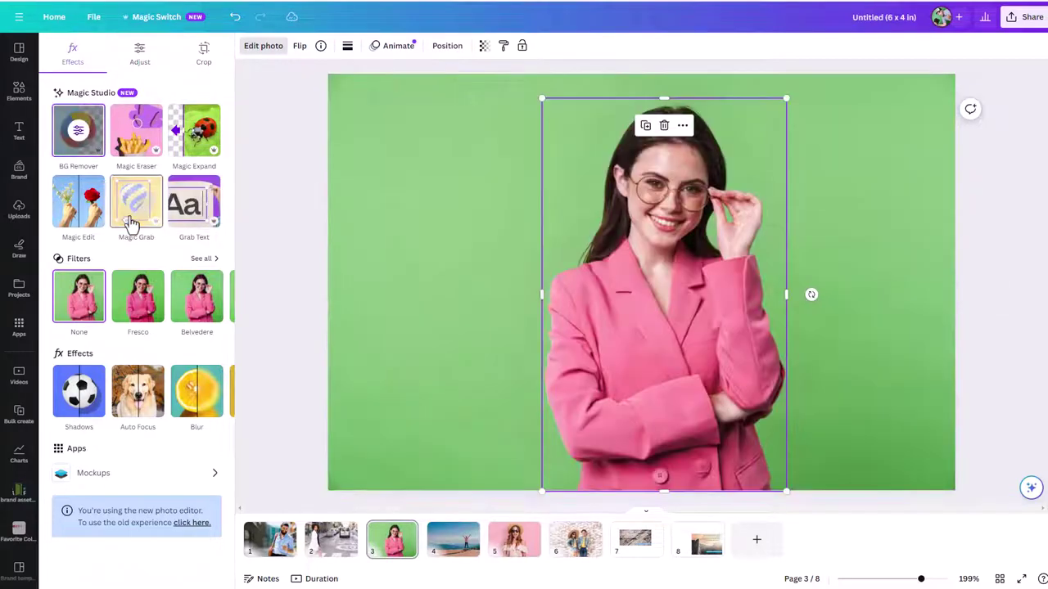
left_click_drag(606, 348, 412, 350)
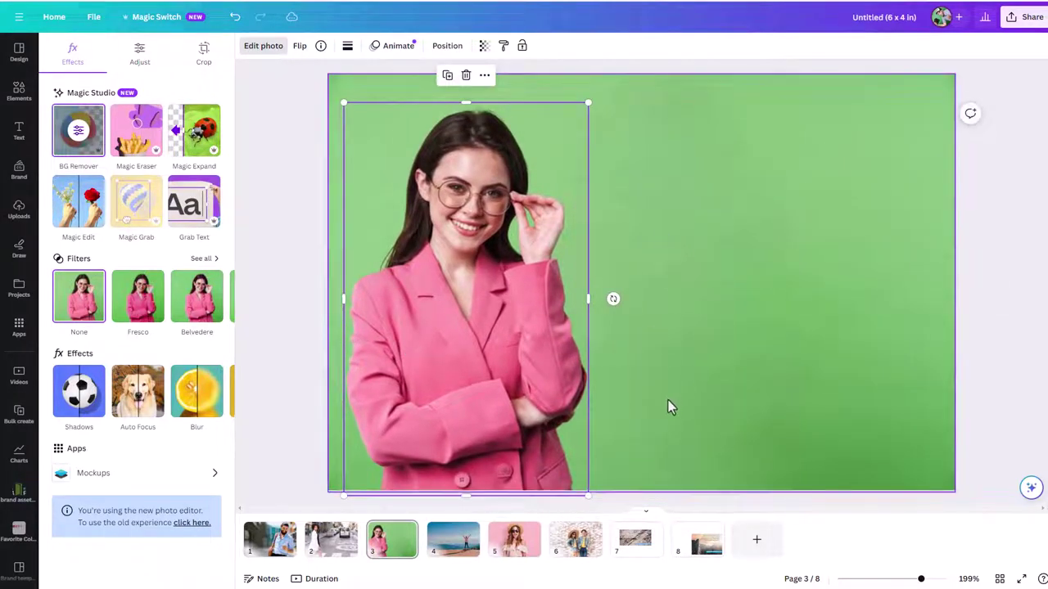
On page 4, separate the man with raised arms using Magic Grab and move him to the left part of the landscape
left_click(453, 547)
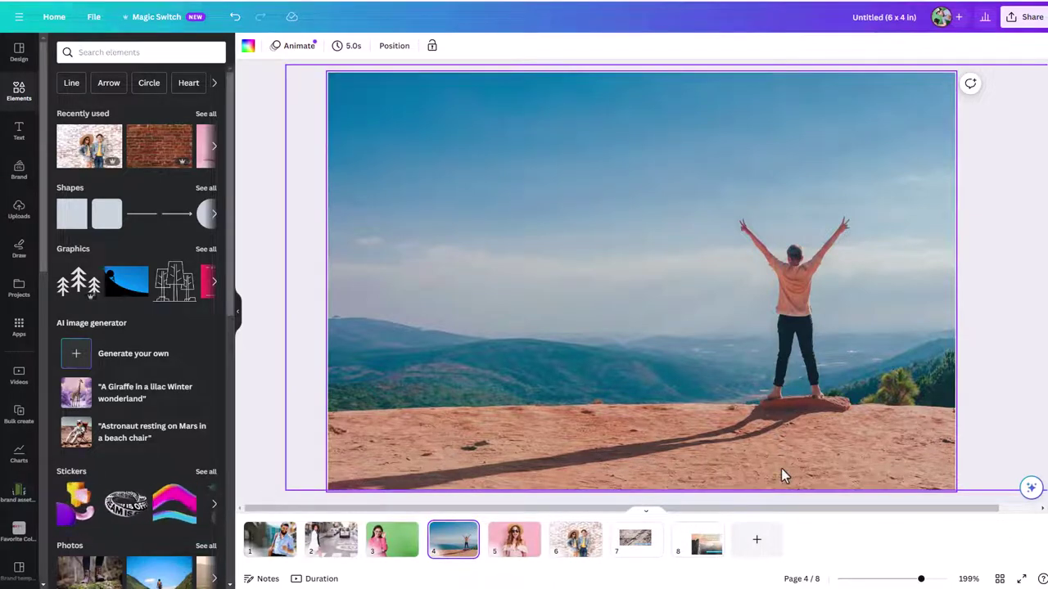
left_click(705, 274)
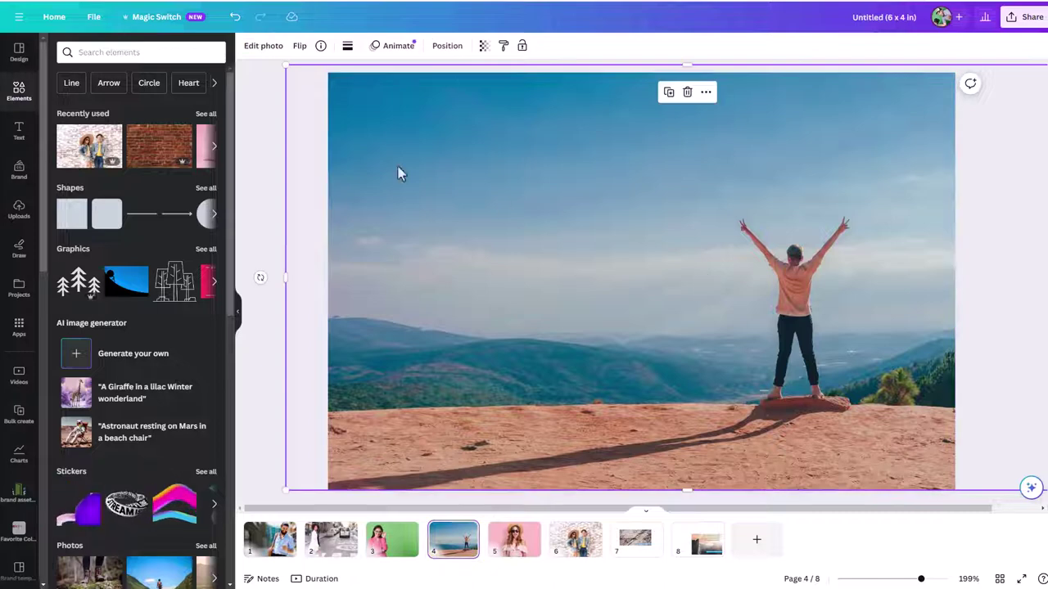
left_click(257, 52)
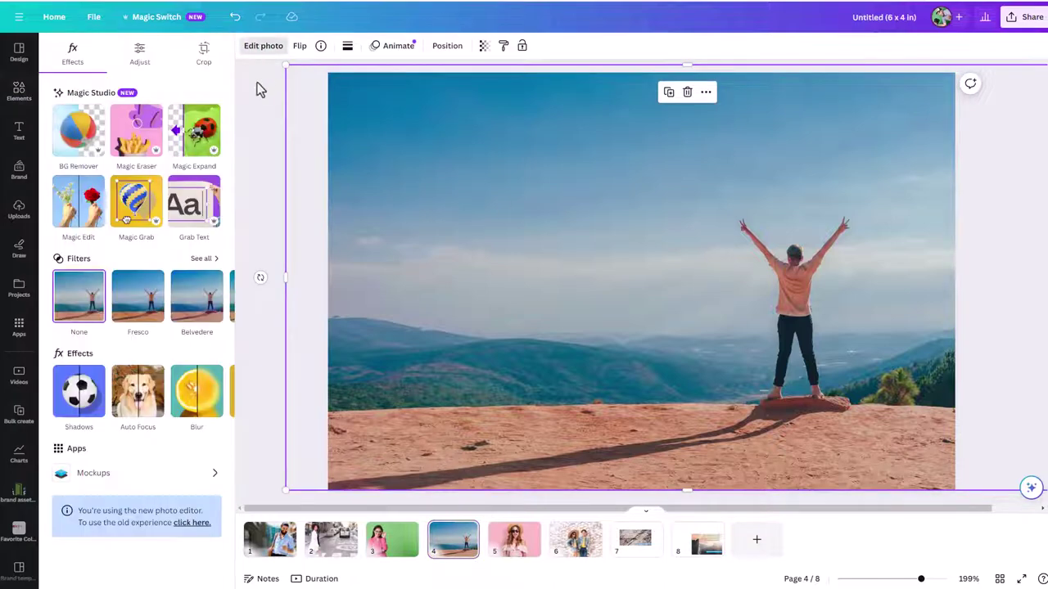
left_click(136, 203)
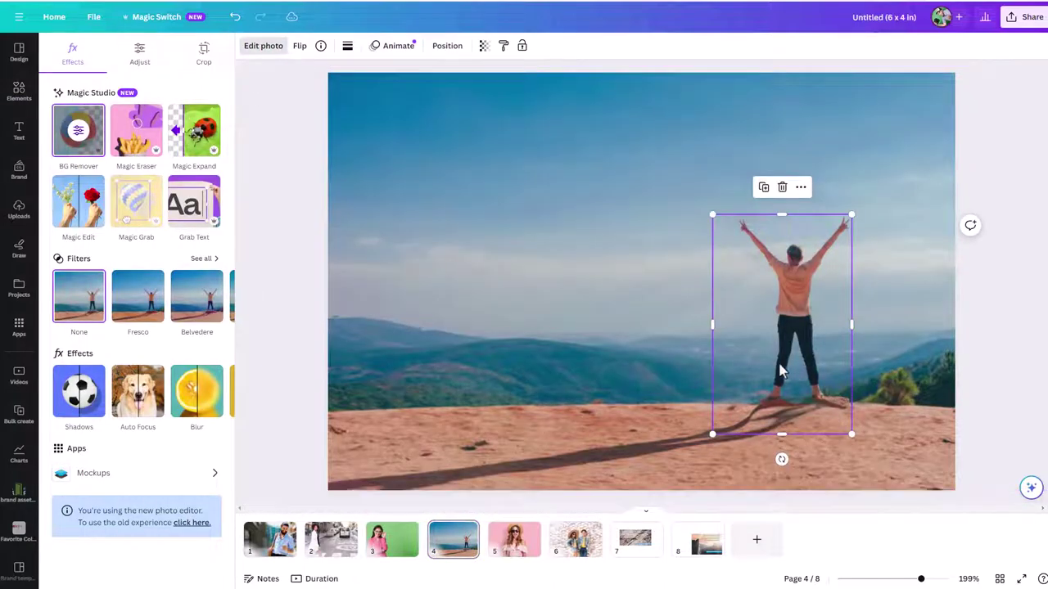
left_click_drag(779, 367, 456, 375)
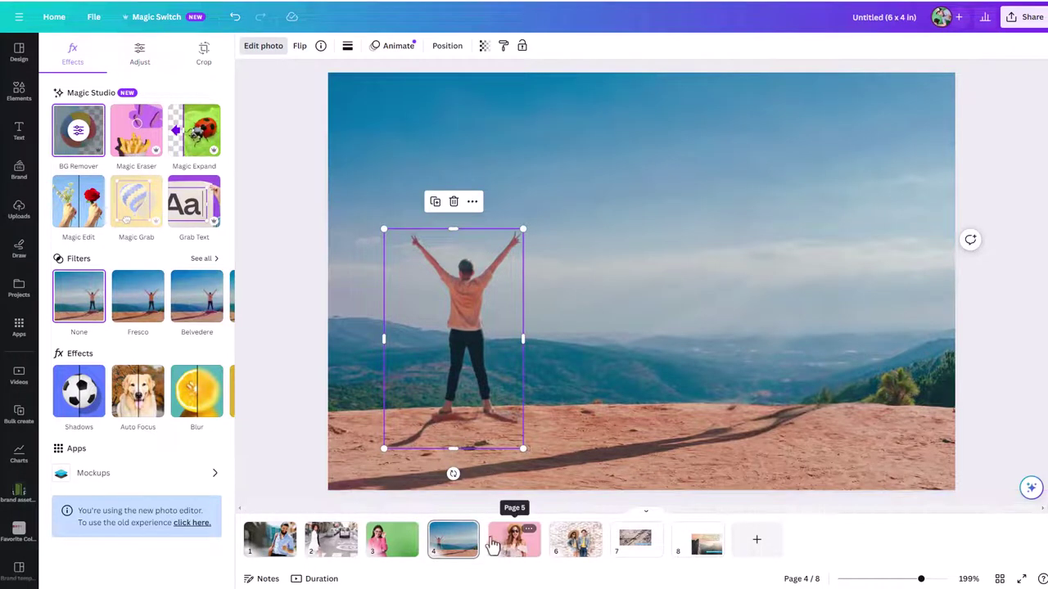
On page 5, separate the woman in the straw hat with Magic Grab and move her to the right side of the pink background
left_click(528, 528)
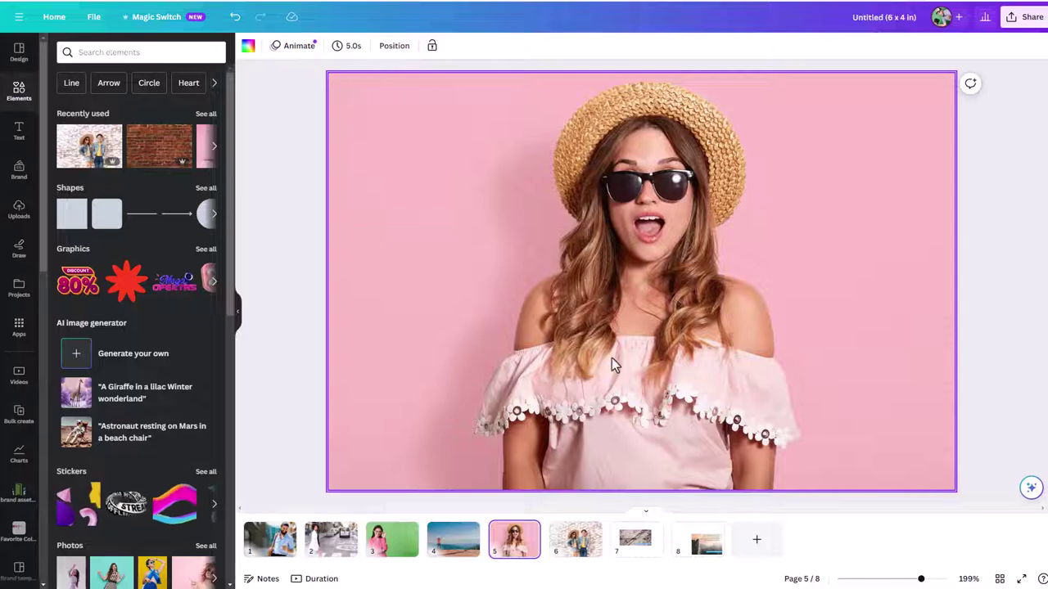
left_click(557, 225)
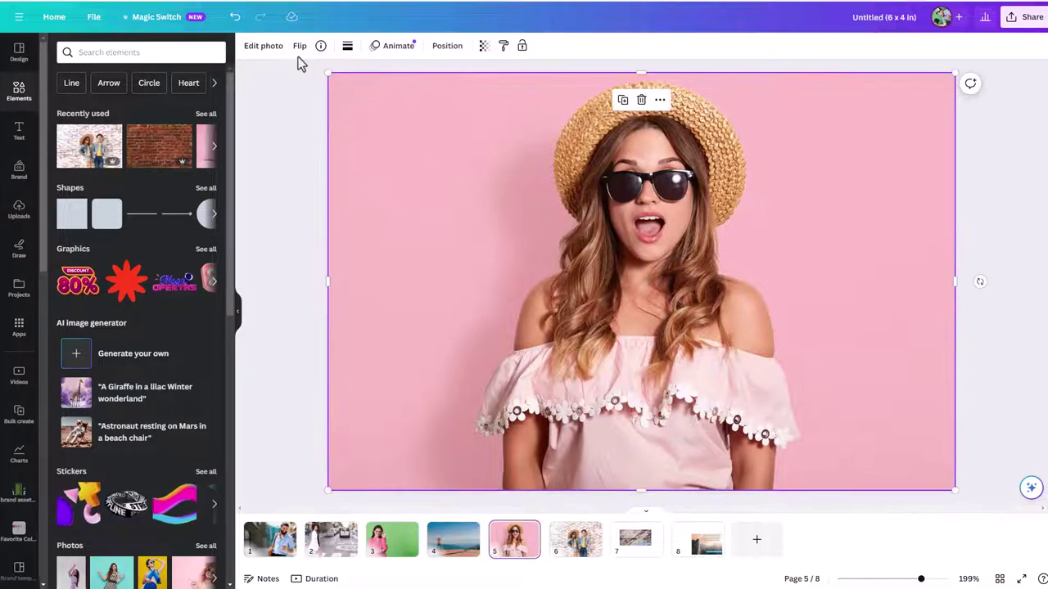
left_click(269, 47)
left_click(78, 131)
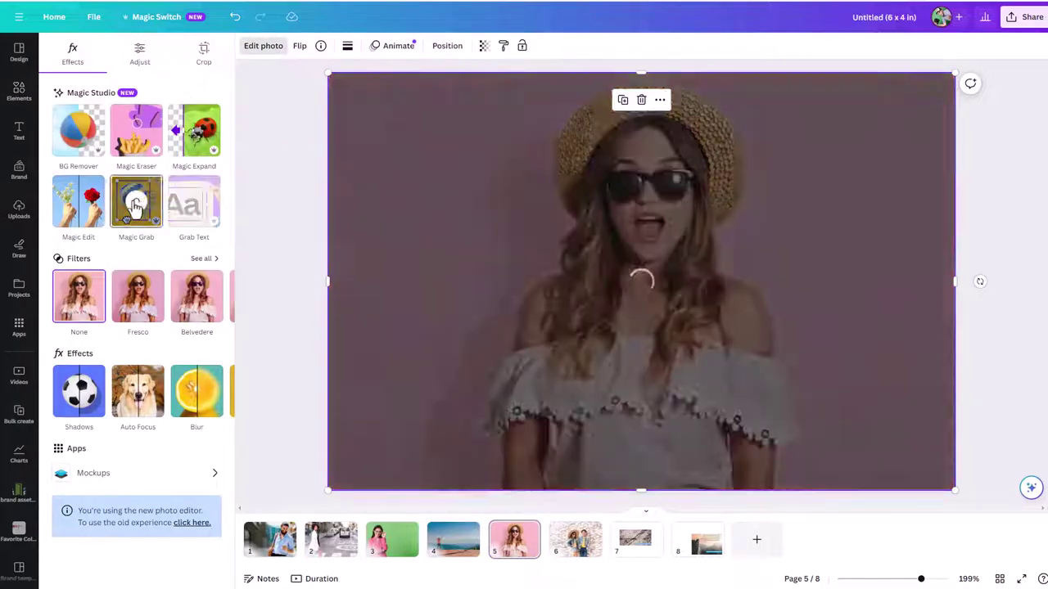
left_click_drag(638, 429, 821, 421)
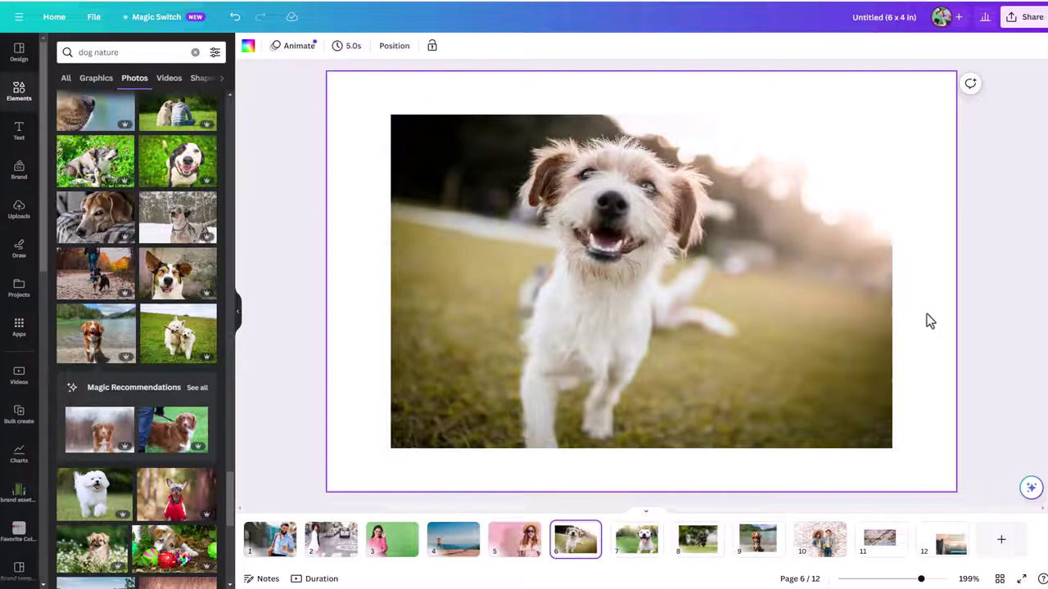
Separate the dog in the page 6 photo with Magic Grab and move it toward the photo's left edge
left_click(550, 321)
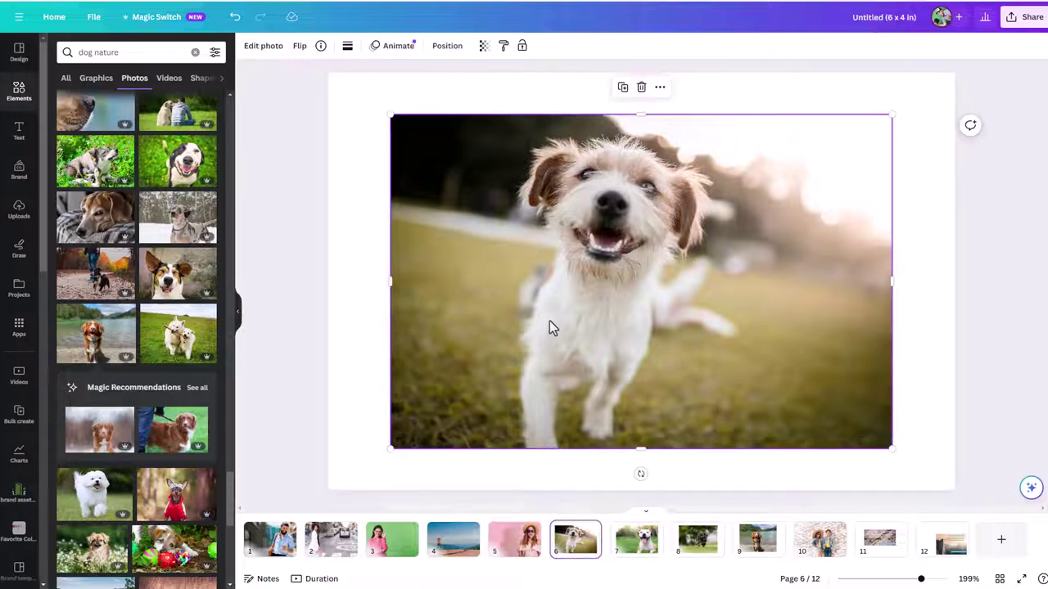
left_click(262, 47)
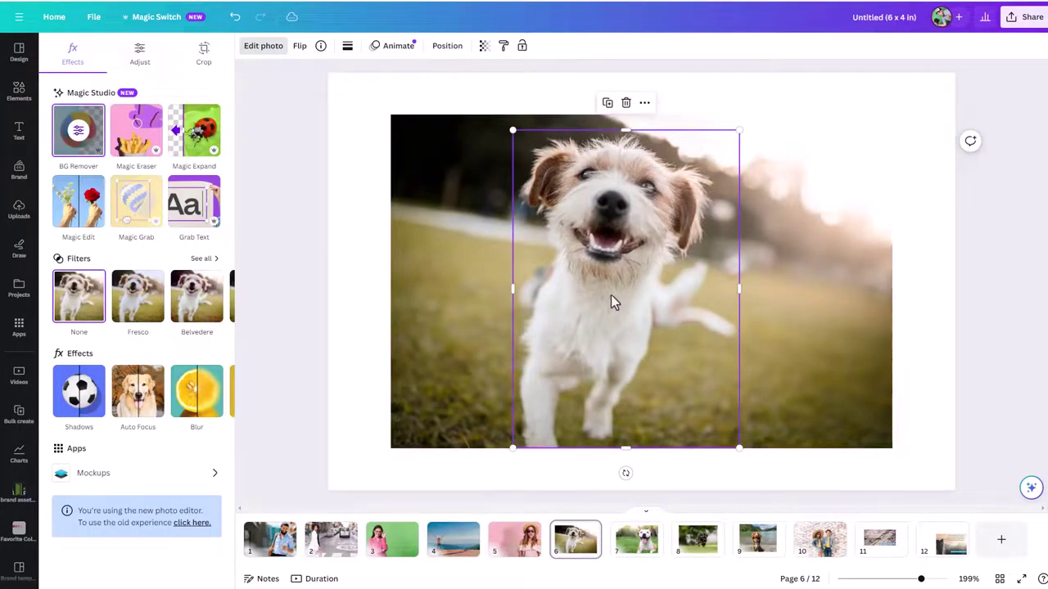
left_click_drag(611, 299, 515, 295)
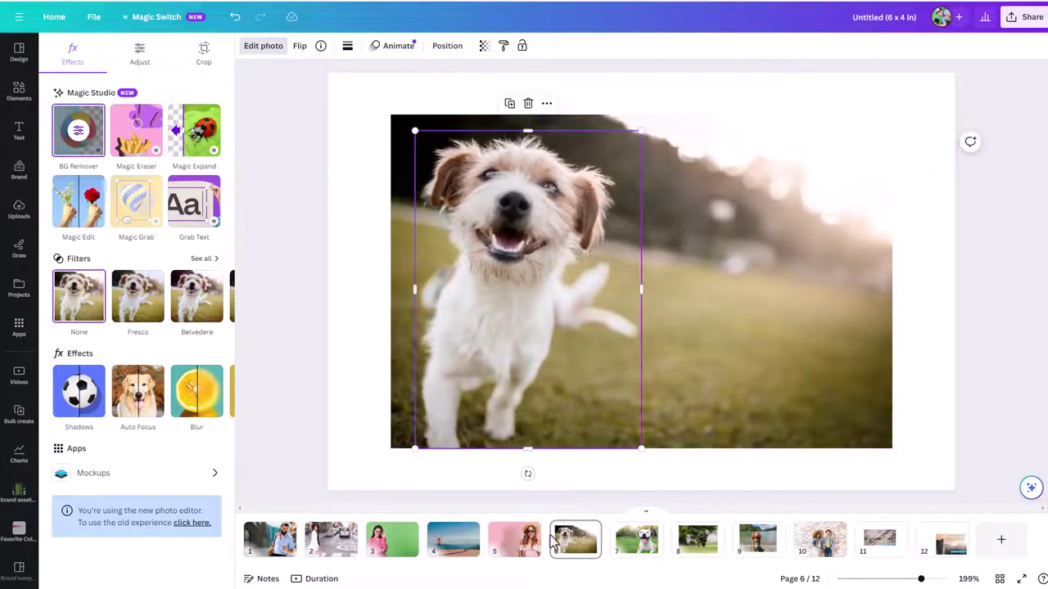
On page 7, move the separated white dog to the left side of the lawn photo
left_click(637, 538)
left_click(728, 328)
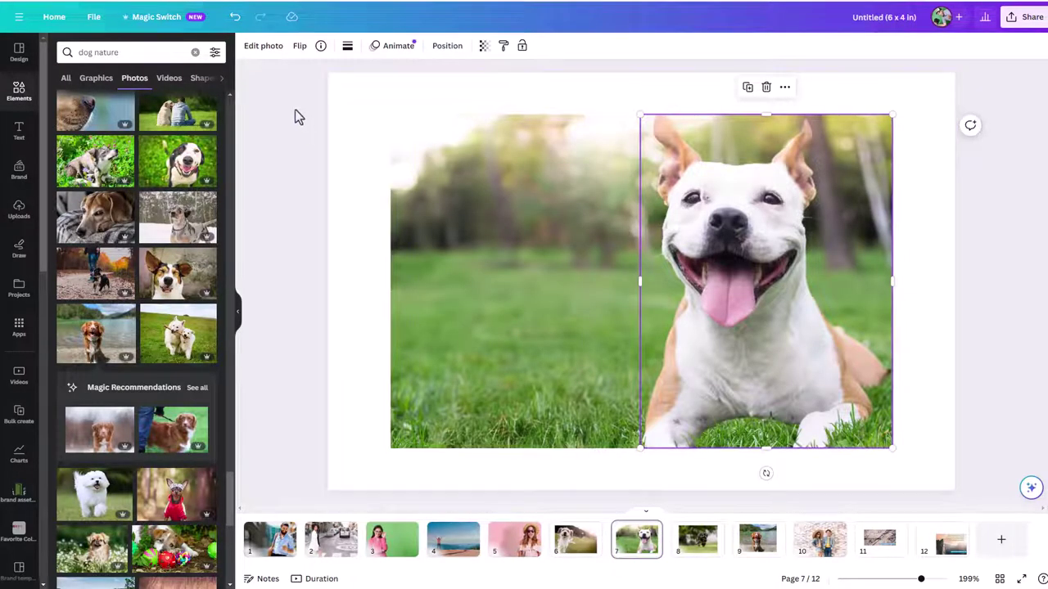
left_click(264, 47)
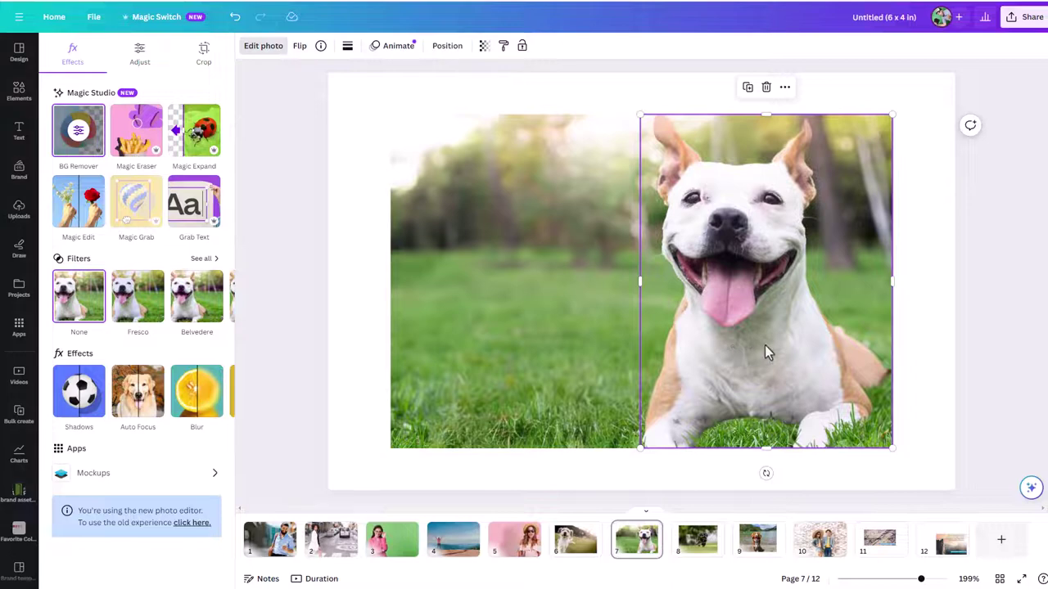
left_click_drag(765, 345, 526, 347)
On page 8, separate the running black puppy with Magic Grab and raise it above the grass
left_click(694, 547)
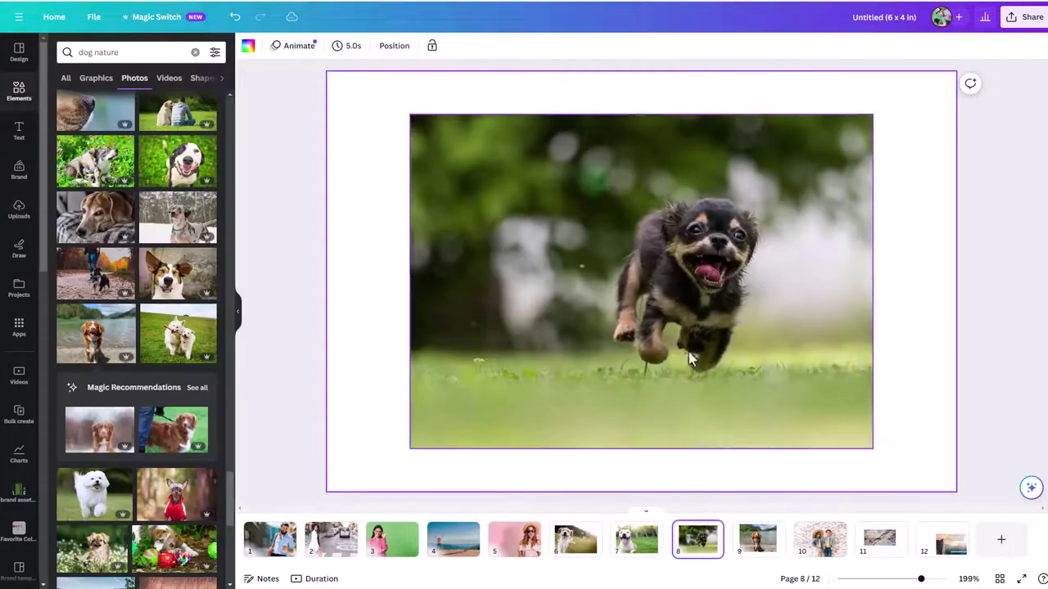
left_click(688, 353)
left_click(263, 47)
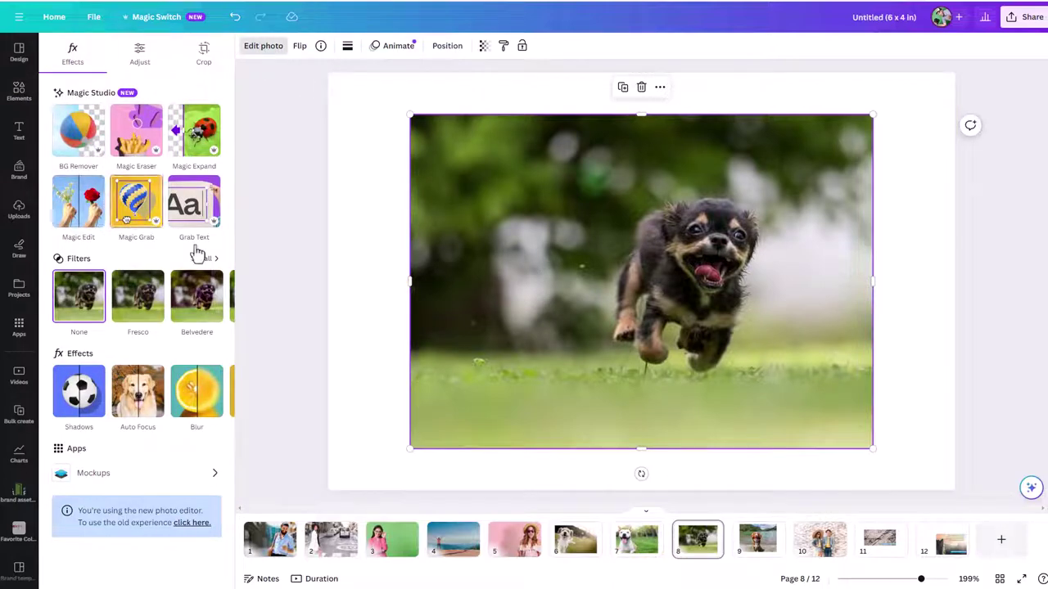
left_click(136, 214)
left_click_drag(690, 365, 686, 307)
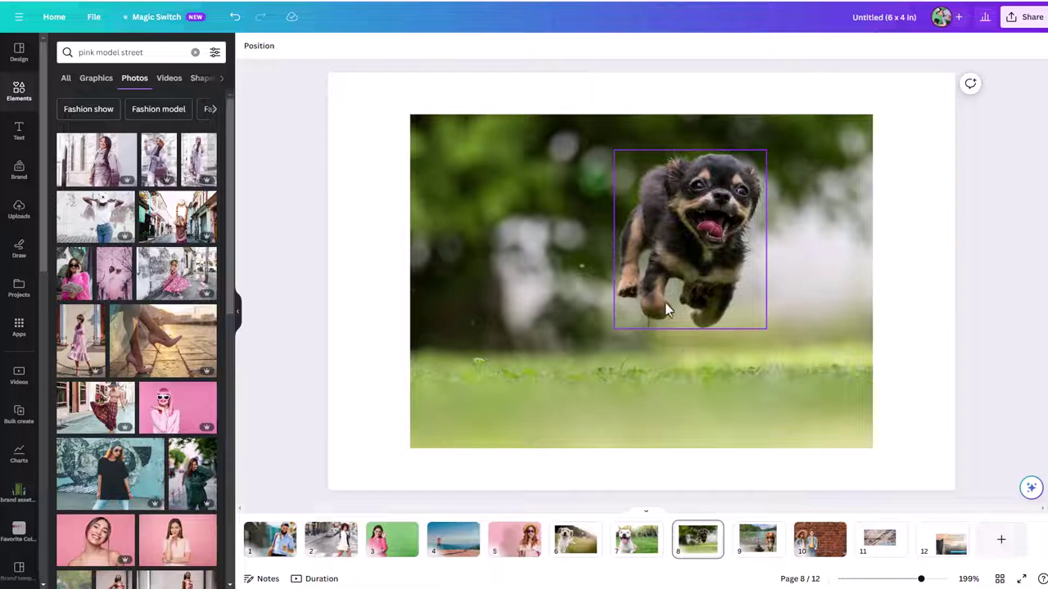
Inspect the running puppy cutout's Background Remover settings on page 8, and move the puppy farther right over its background
left_click(658, 249)
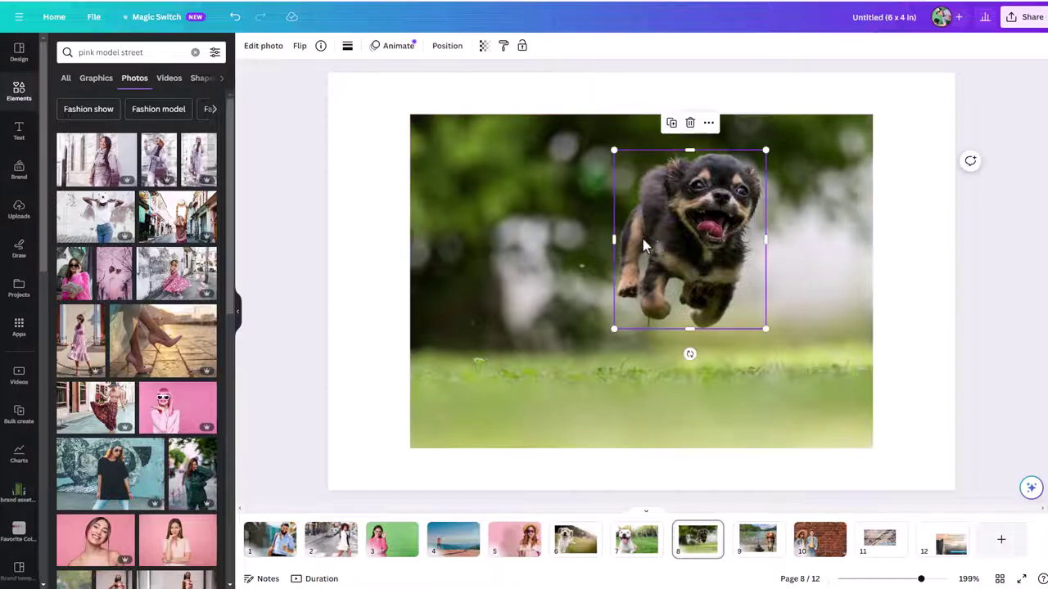
left_click(270, 50)
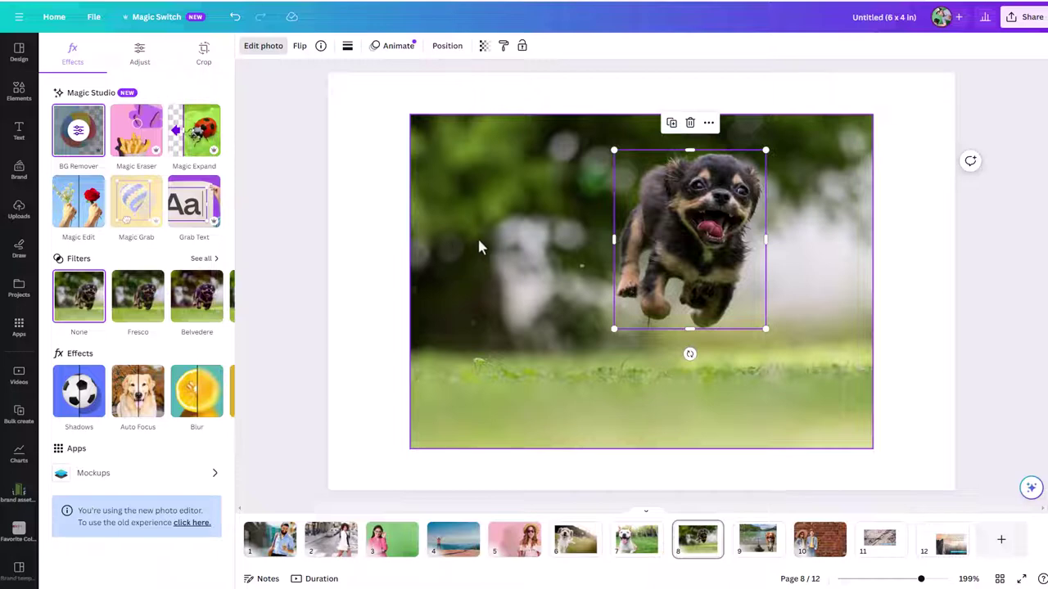
left_click(80, 137)
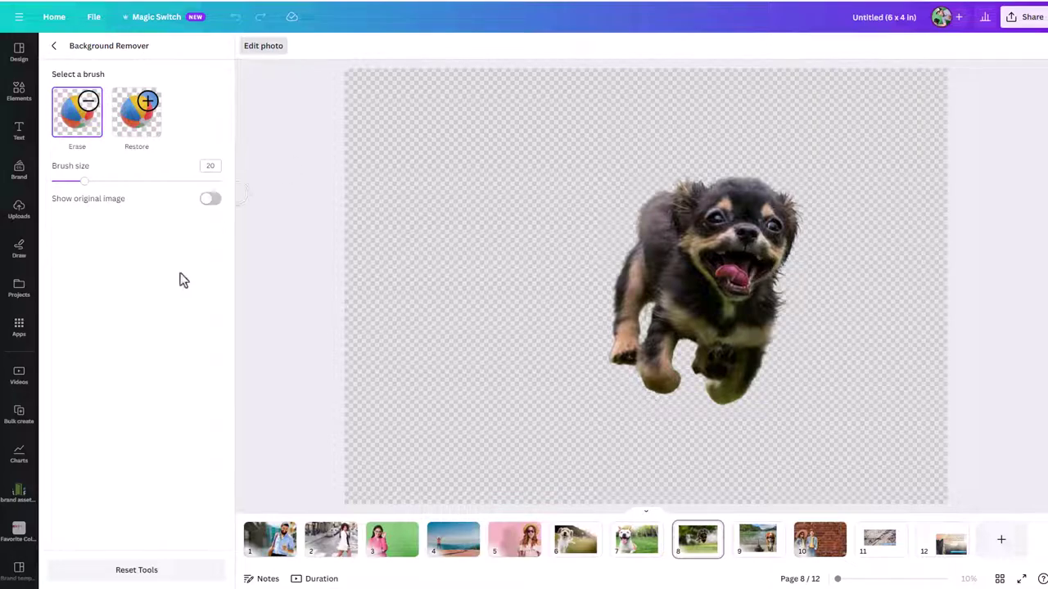
left_click(55, 47)
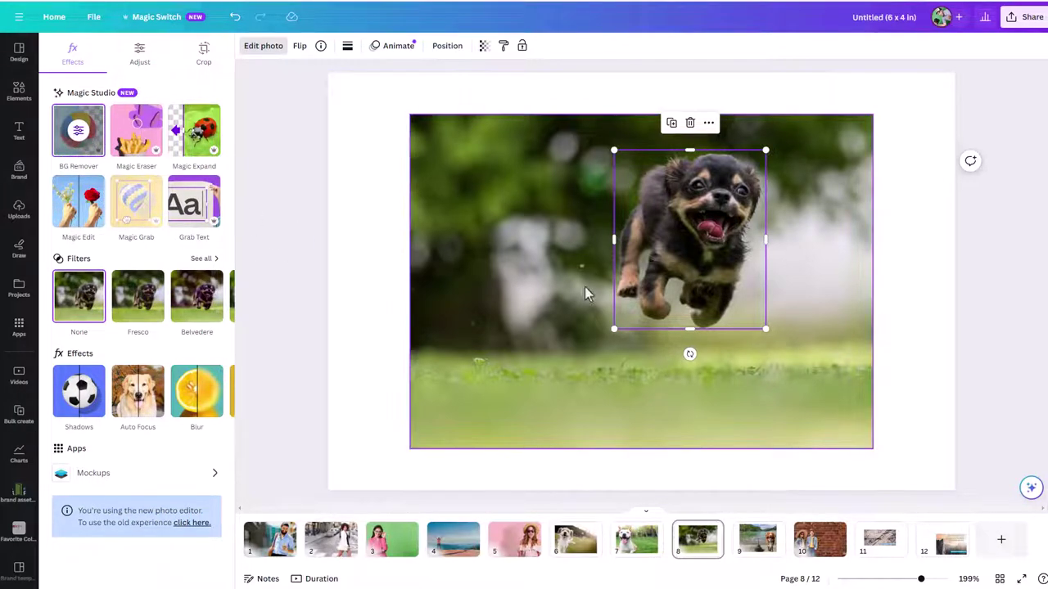
left_click_drag(706, 313, 751, 306)
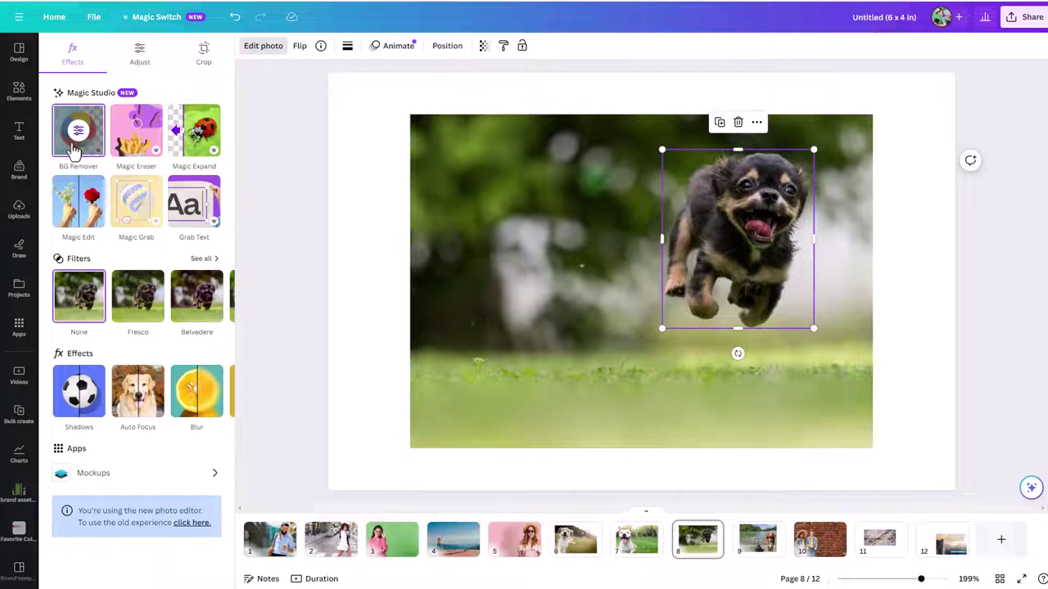
left_click_drag(663, 305, 658, 308)
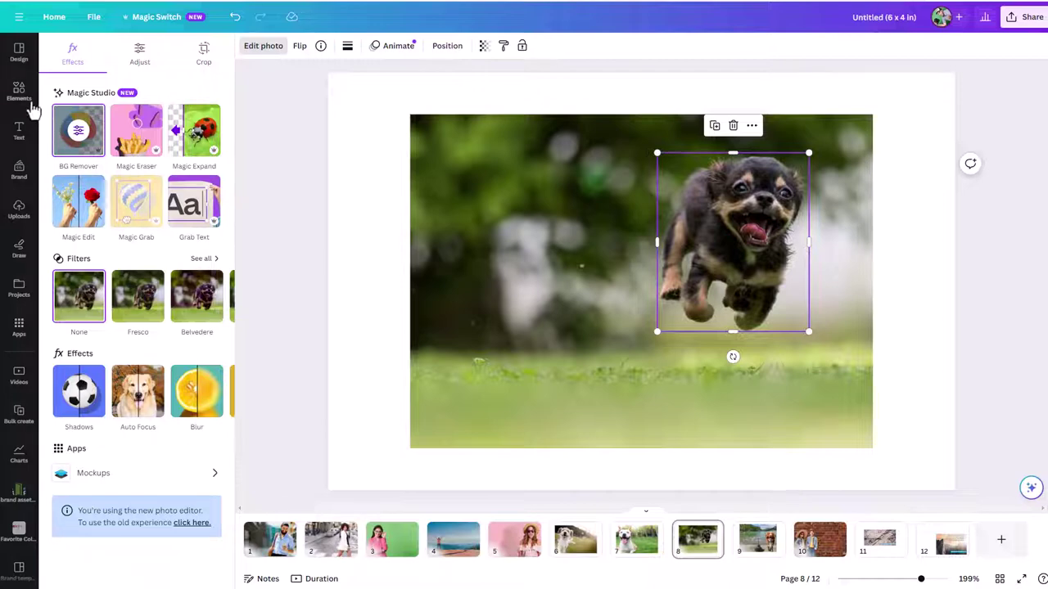
Erase part of the puppy's face in Background Remover and paint it back with the Restore brush
left_click(82, 146)
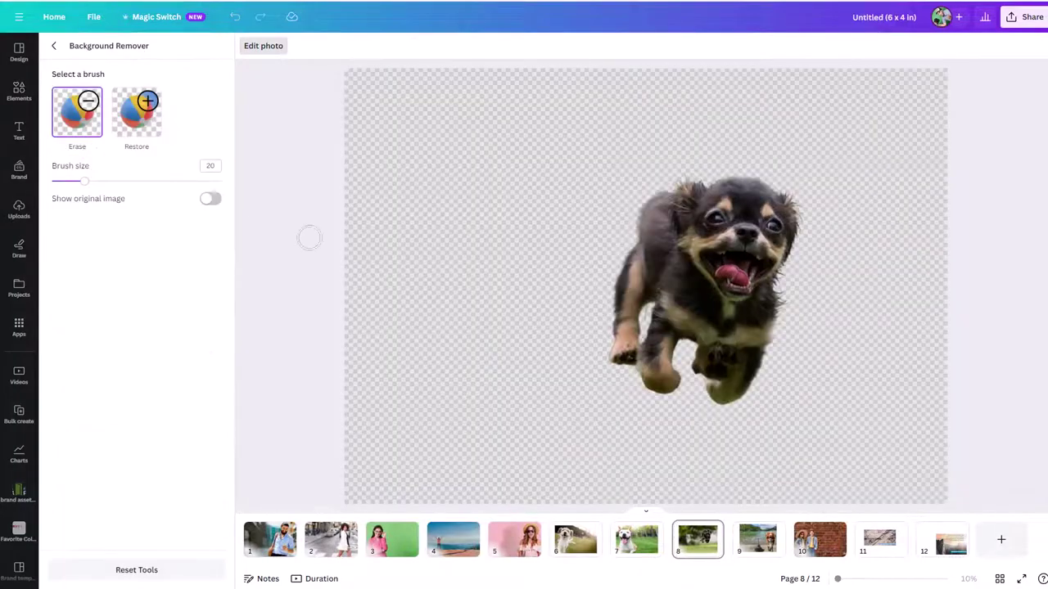
mouse_move(769, 223)
left_mouse_down()
mouse_move(757, 197)
mouse_move(794, 208)
left_mouse_up()
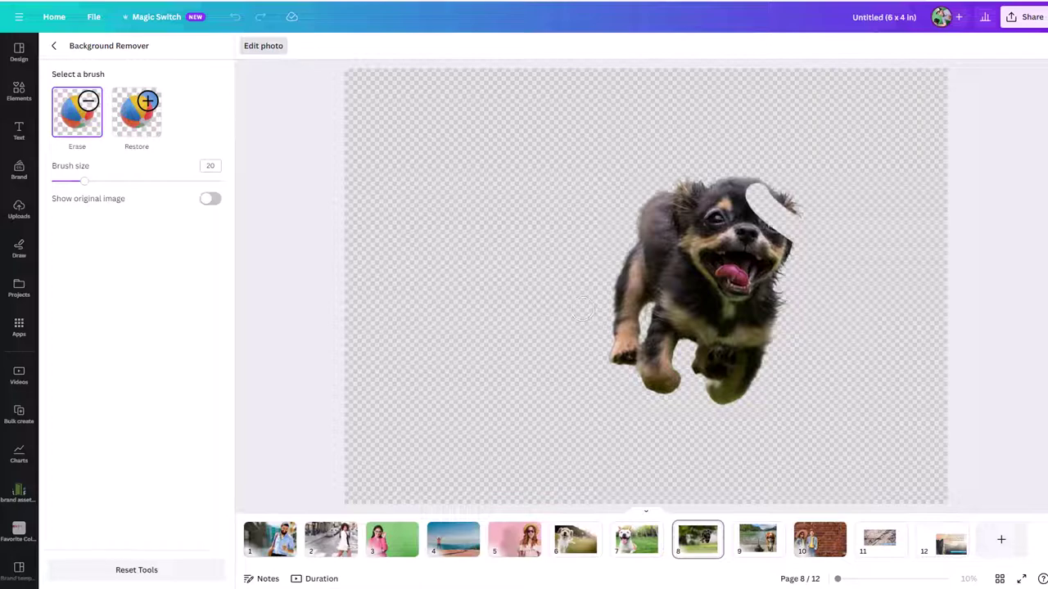
left_click(148, 124)
mouse_move(788, 219)
left_mouse_down()
mouse_move(755, 199)
mouse_move(761, 211)
mouse_move(772, 220)
mouse_move(755, 191)
mouse_move(770, 222)
left_mouse_up()
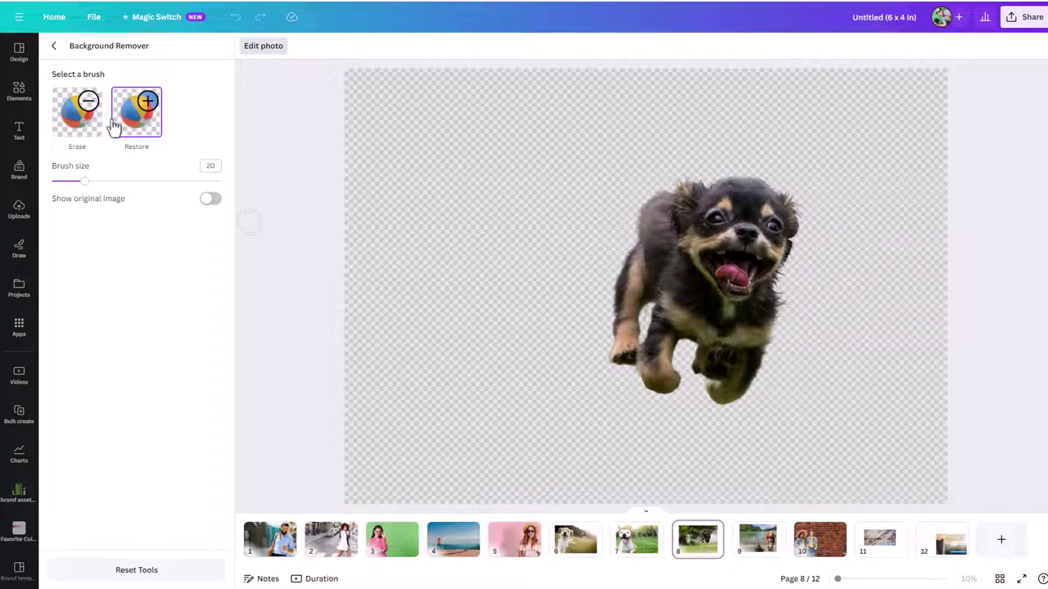
left_click(54, 47)
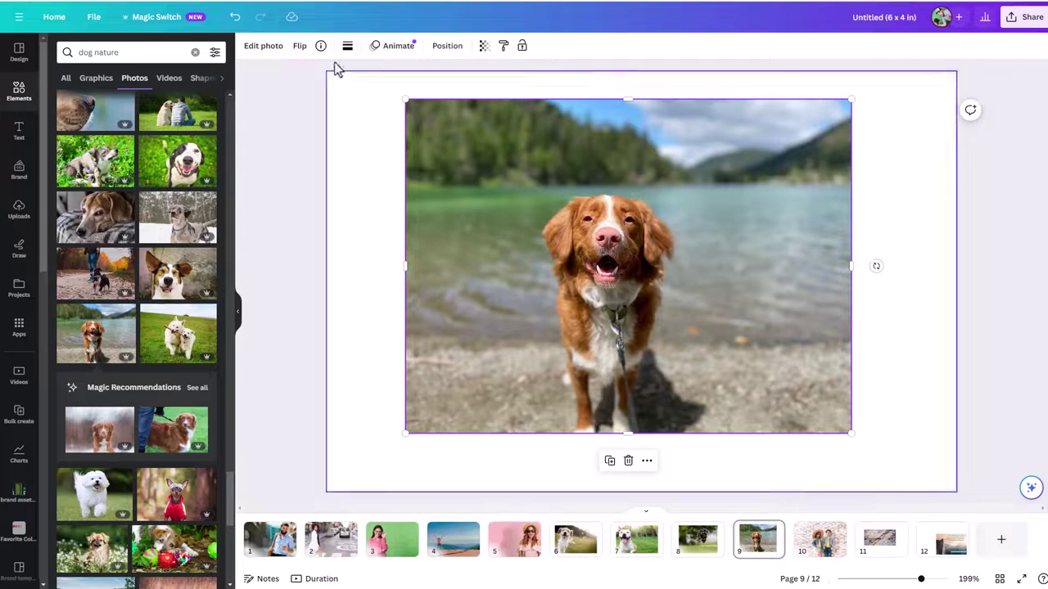
Try separating the brown dog from the page 9 lake photo with Magic Grab, and delete the cutout
left_click(264, 47)
left_click(137, 207)
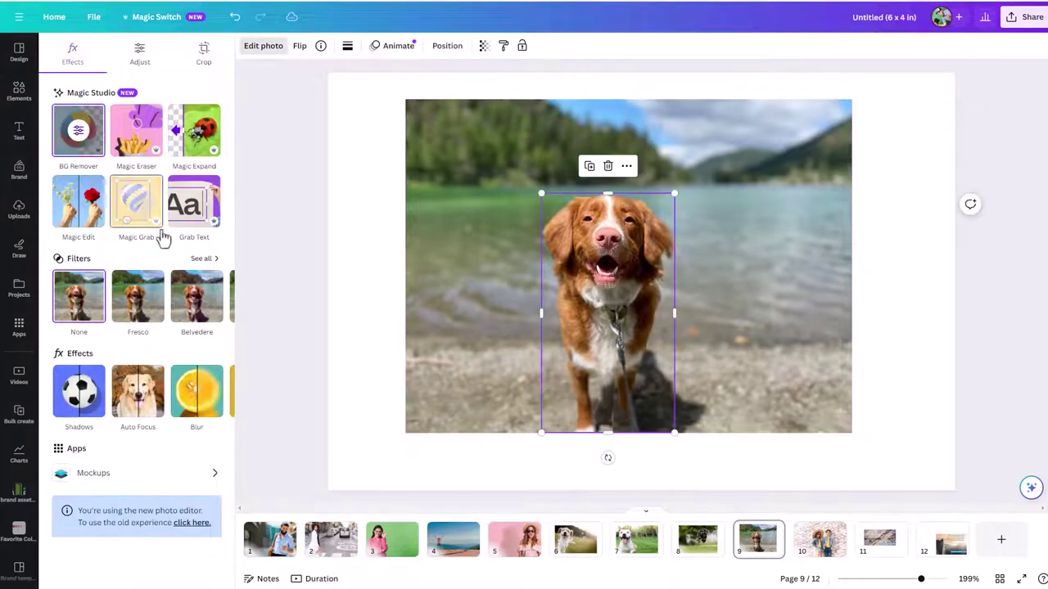
left_click_drag(593, 286, 735, 290)
left_click_drag(719, 350, 591, 296)
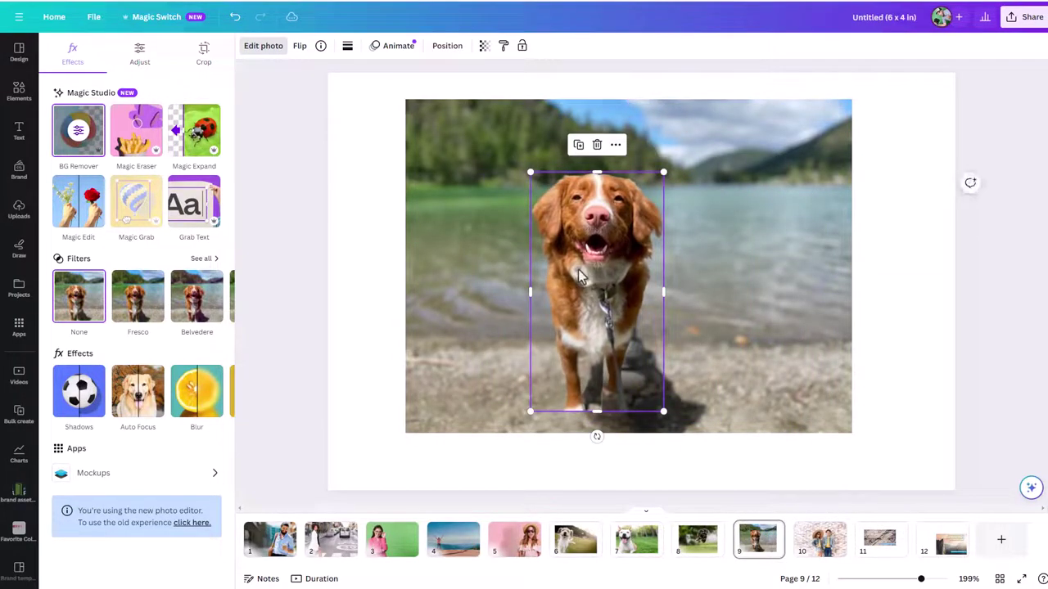
key("Delete")
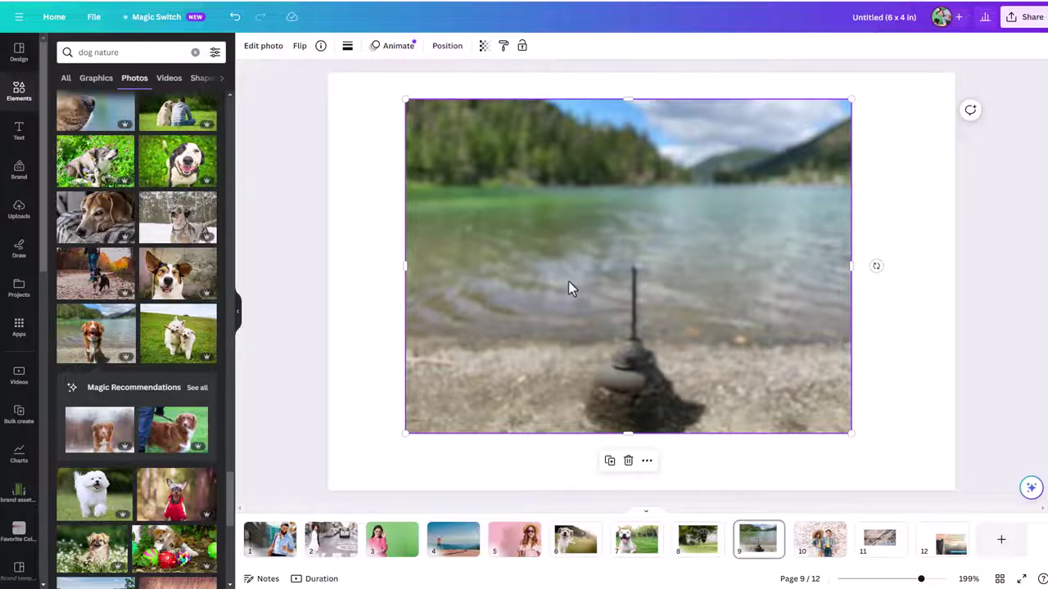
Separate the brown dog on page 9 with Magic Grab and move it to the right side of the lake photo
left_click(262, 48)
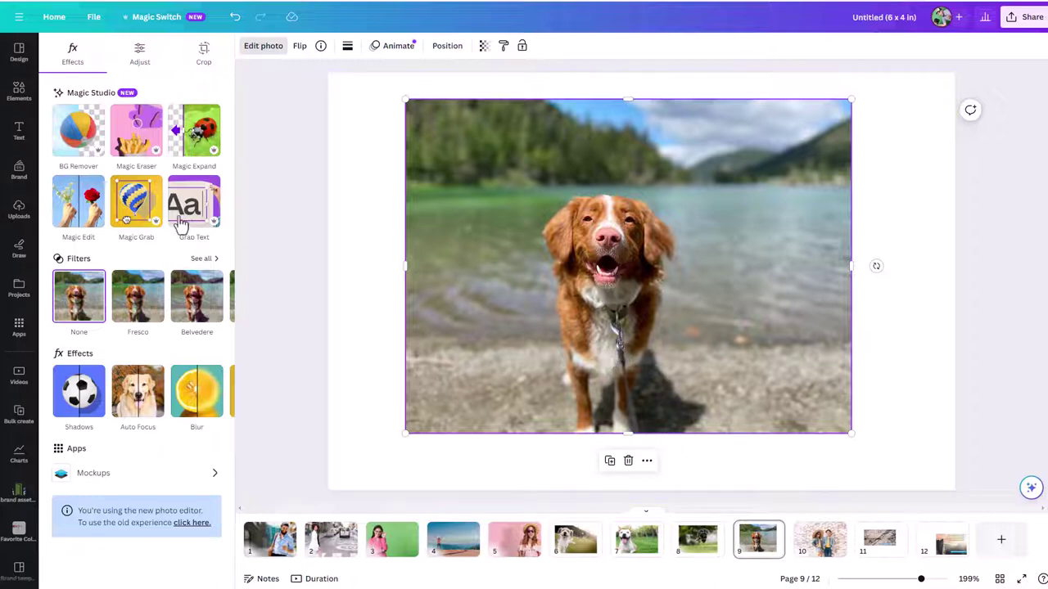
left_click(137, 206)
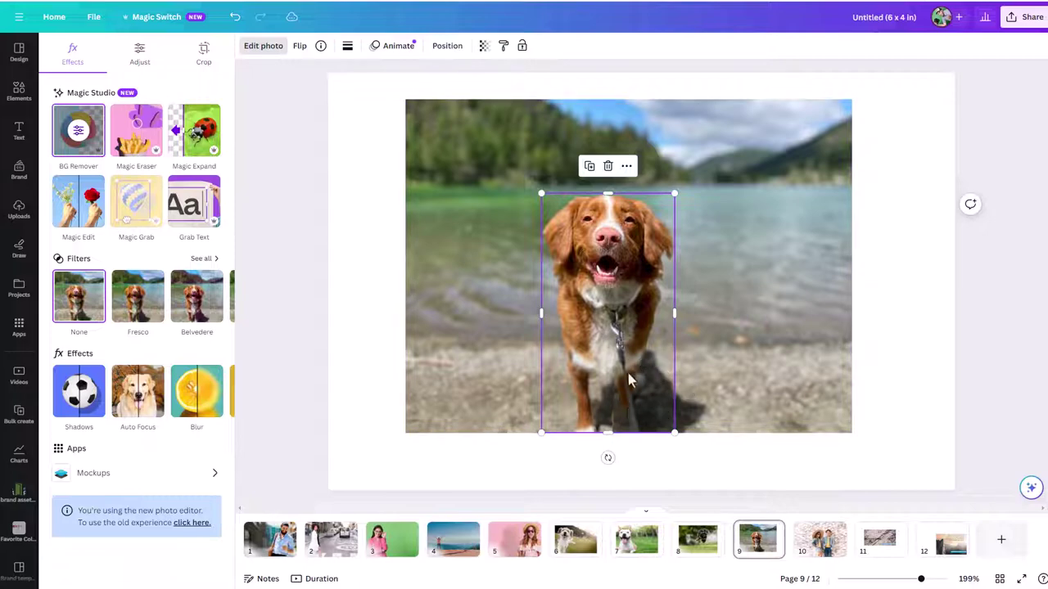
left_click_drag(615, 355, 784, 352)
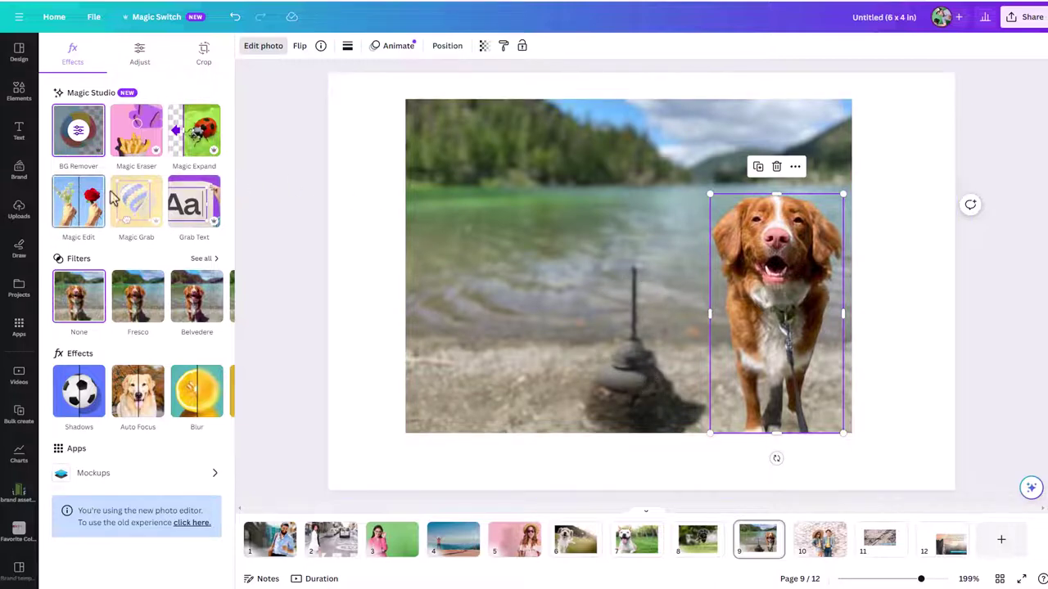
Remove the leftover dark post and stones from the lake background with Magic Eraser, and adjust the dog's position near the photo's right edge
left_click(472, 306)
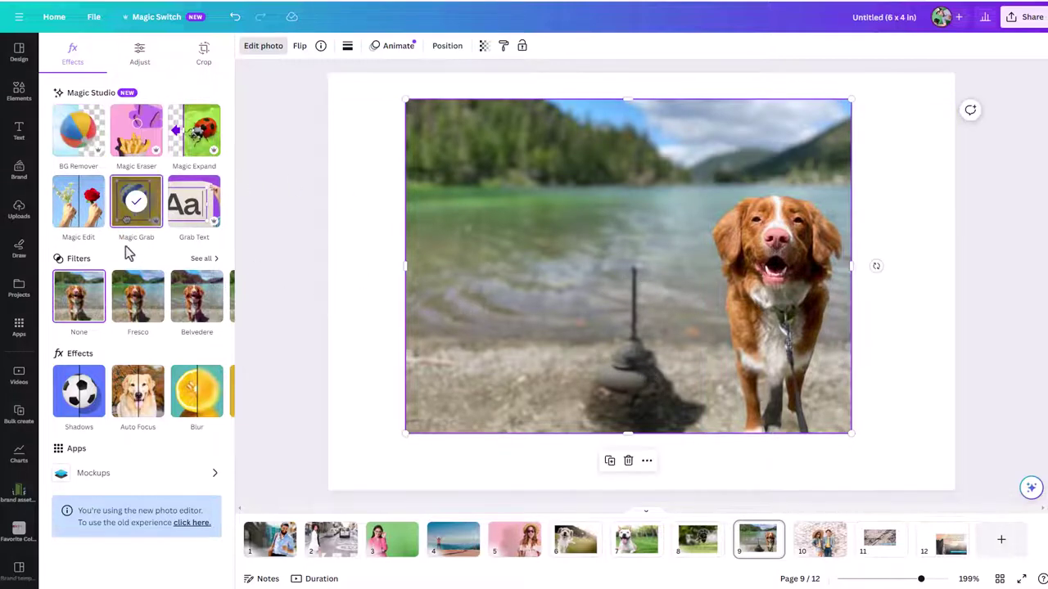
left_click(131, 141)
mouse_move(650, 282)
left_mouse_down()
mouse_move(653, 378)
mouse_move(617, 418)
mouse_move(593, 493)
mouse_move(702, 498)
mouse_move(740, 475)
mouse_move(701, 452)
mouse_move(659, 388)
mouse_move(613, 461)
mouse_move(626, 435)
mouse_move(618, 481)
mouse_move(629, 477)
mouse_move(613, 484)
mouse_move(703, 477)
mouse_move(660, 418)
mouse_move(633, 471)
mouse_move(656, 453)
mouse_move(655, 469)
mouse_move(665, 456)
mouse_move(676, 464)
mouse_move(643, 457)
left_mouse_up()
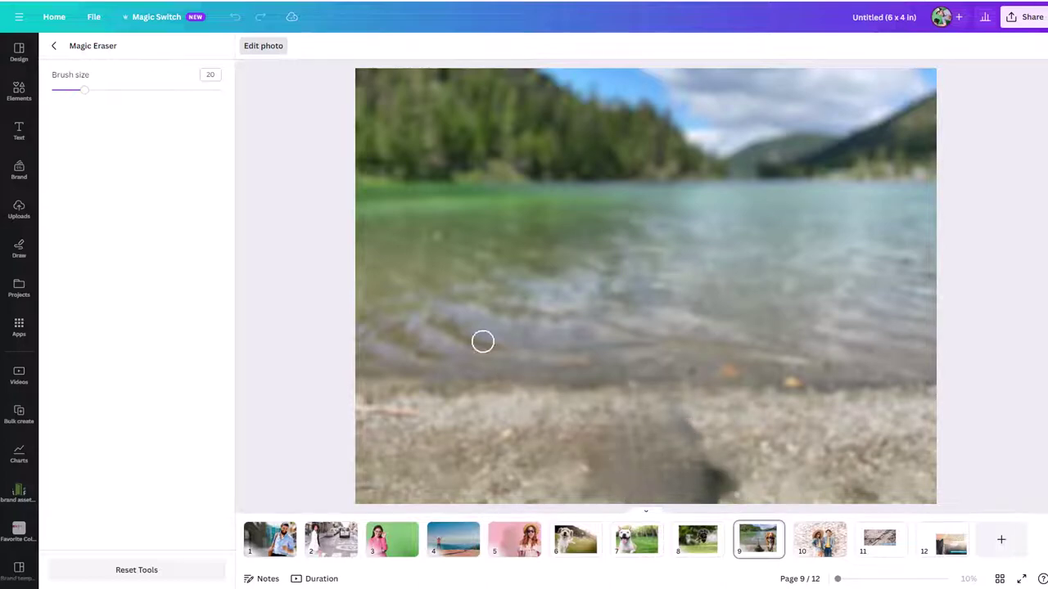
left_click(57, 49)
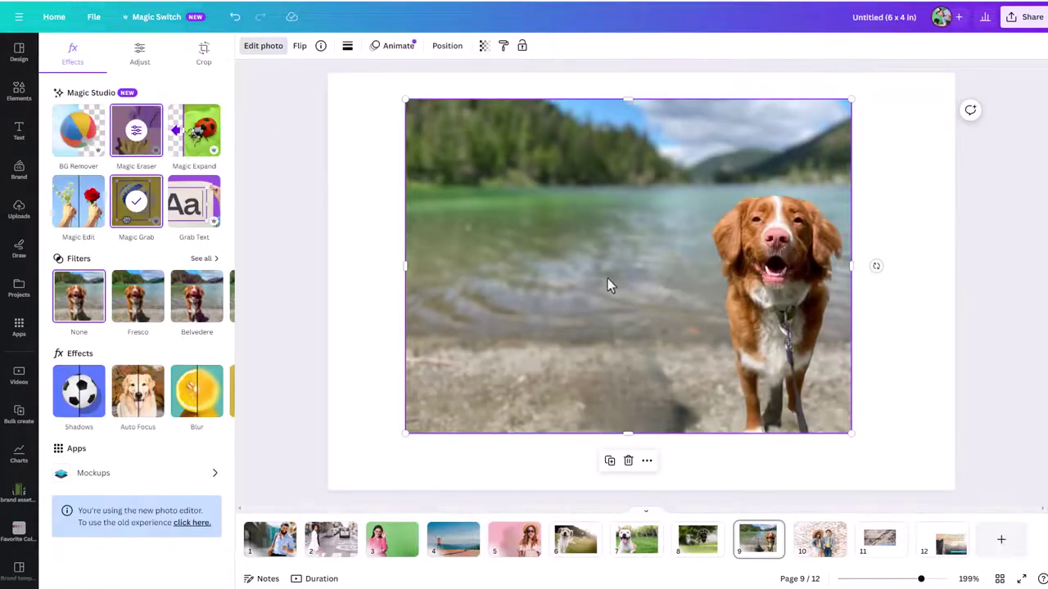
mouse_move(776, 286)
left_mouse_down()
mouse_move(465, 286)
mouse_move(662, 303)
mouse_move(802, 292)
left_mouse_up()
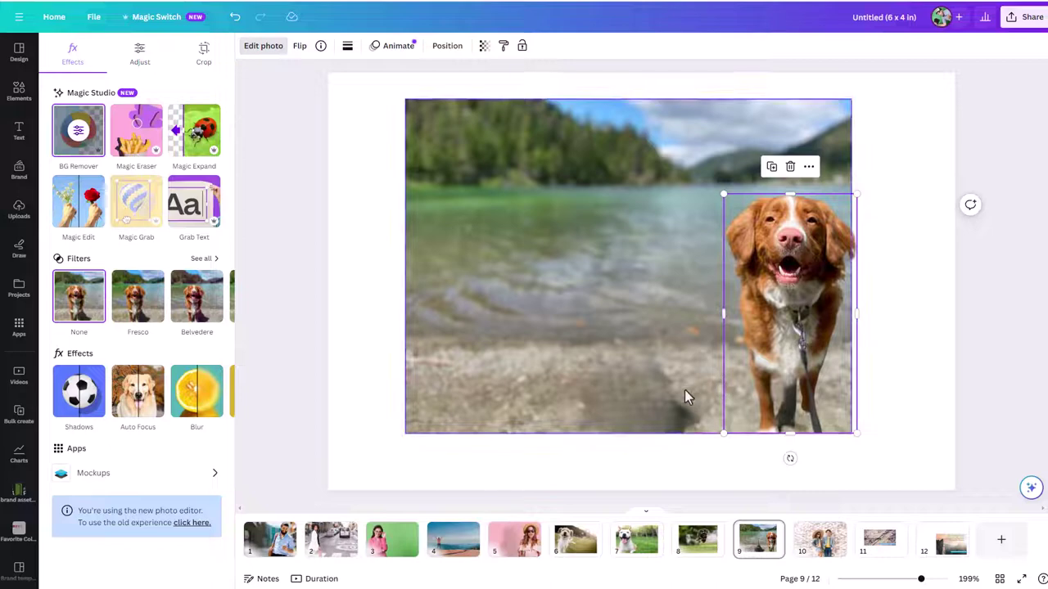
mouse_move(798, 394)
left_mouse_down()
mouse_move(748, 393)
mouse_move(784, 393)
left_mouse_up()
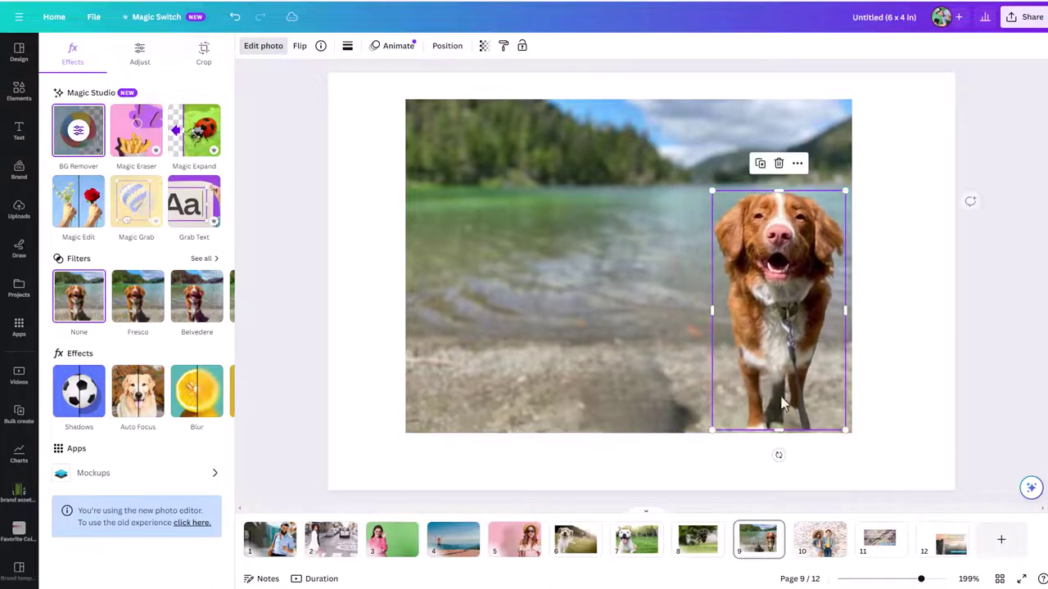
On page 10, separate the two children from the pale brick wall with Magic Grab and move them to the page's left side
left_click(820, 539)
left_click(717, 355)
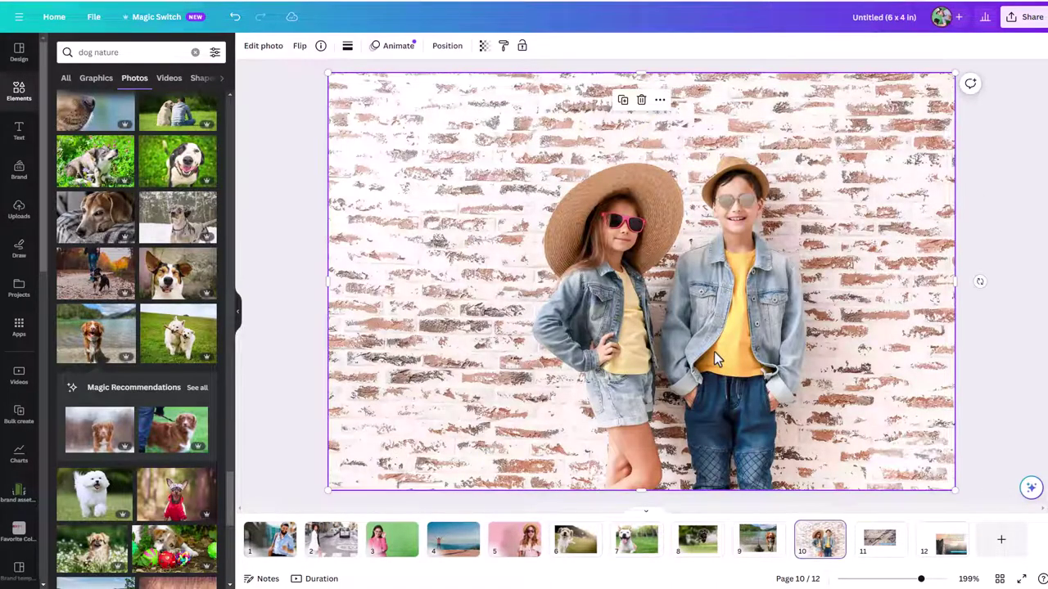
left_click(260, 47)
left_click(143, 221)
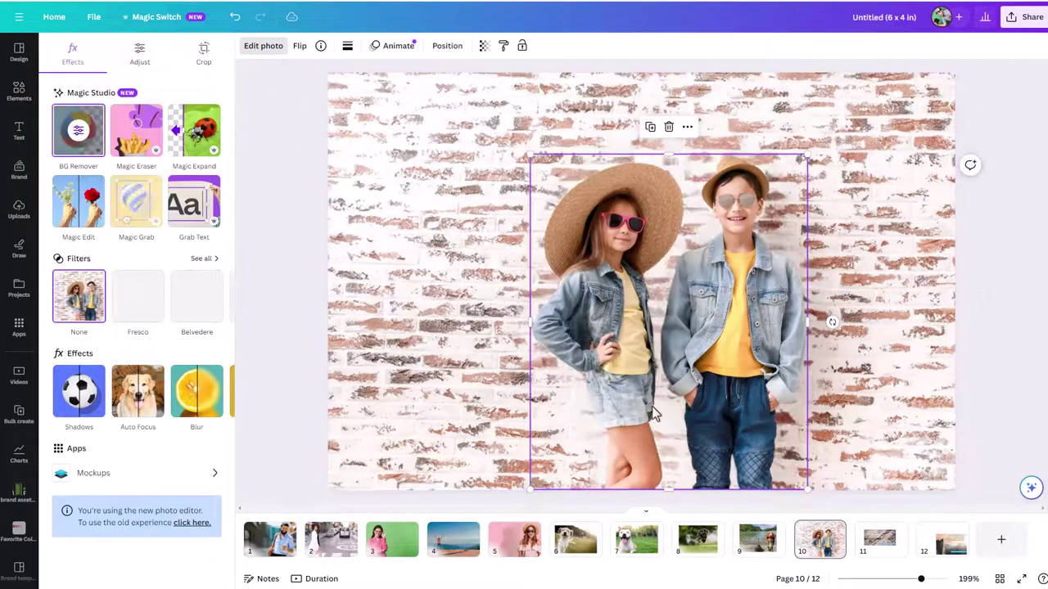
left_click_drag(735, 370, 536, 369)
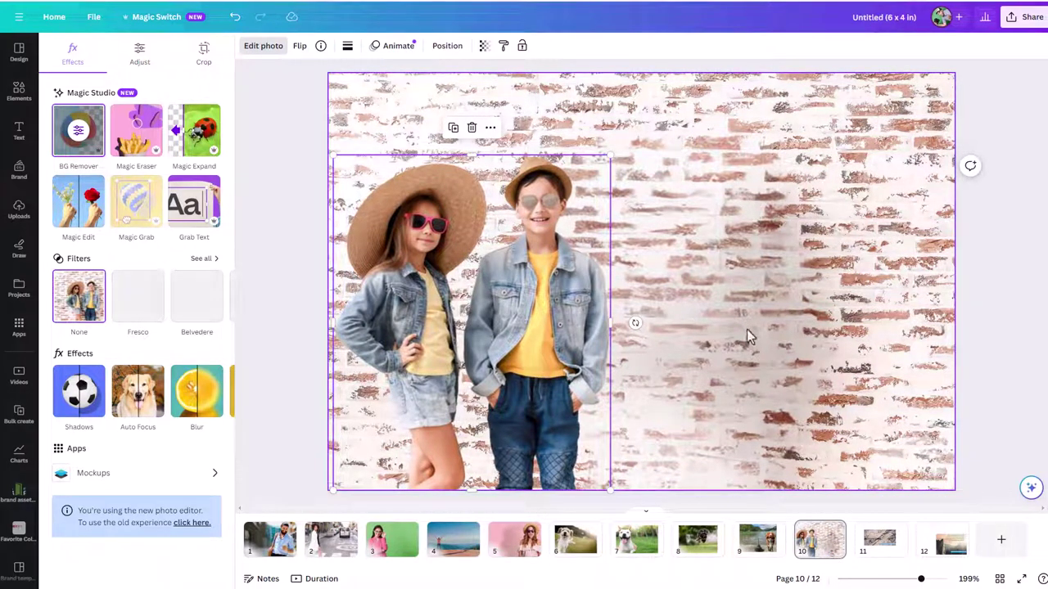
Delete the pale brick background on page 10 and add a red brick photo from a search for "brick wall"
left_click(806, 309)
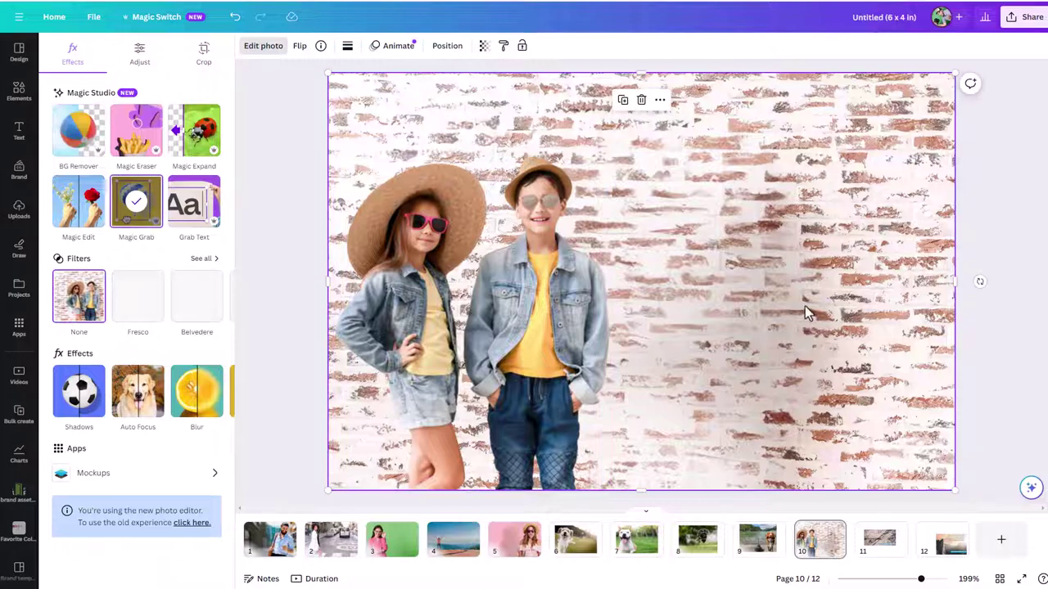
key("Delete")
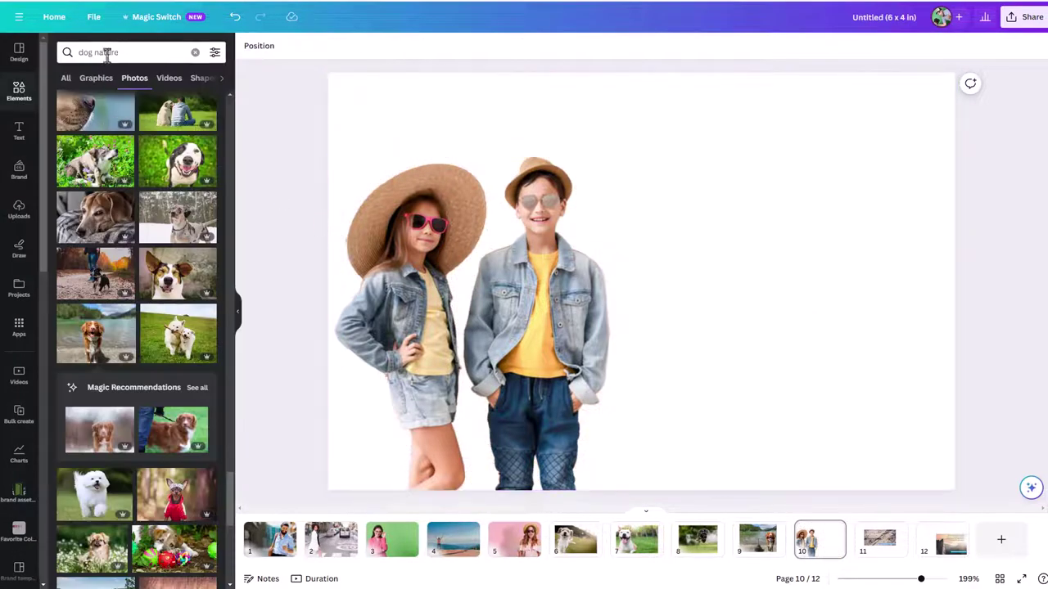
left_click(133, 53)
key("ctrl+a")
type("b")
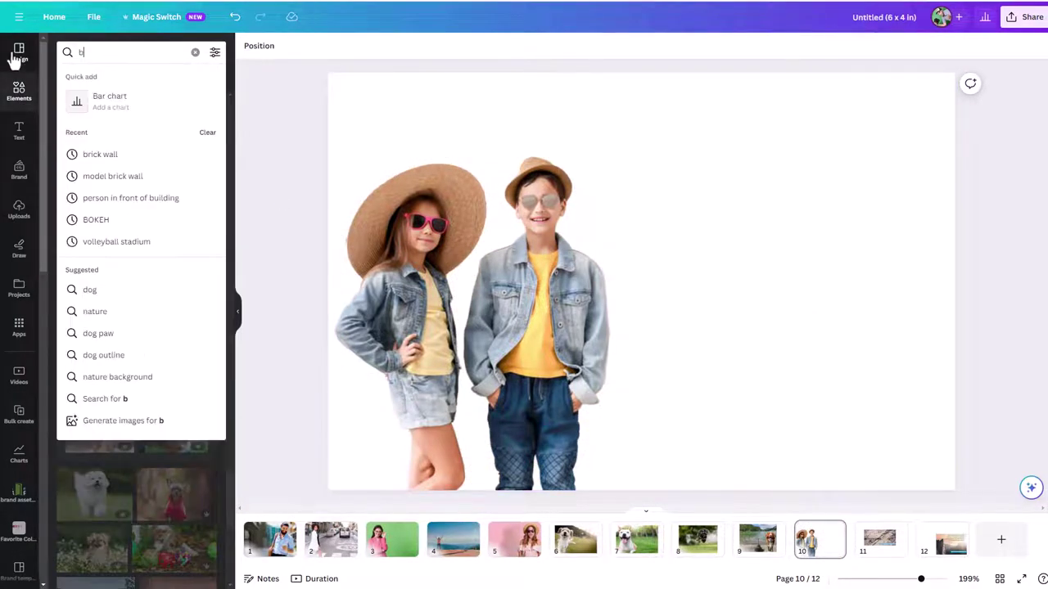
type("rick wall")
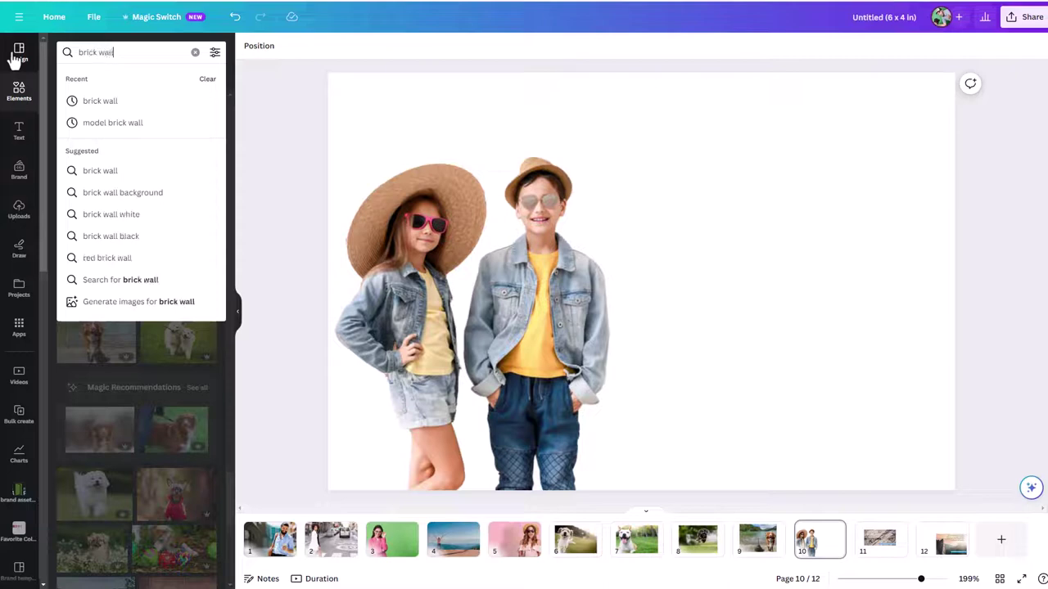
key("Return")
left_click(90, 176)
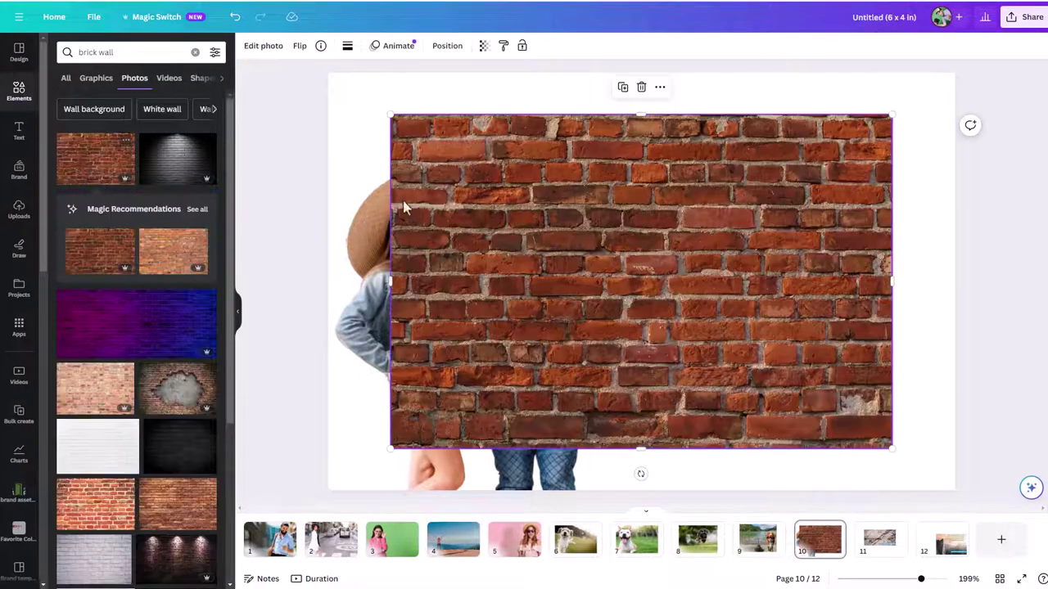
Send the red brick photo behind the children and enlarge it from the page's upper-left corner to cover the whole page
key("ctrl+[")
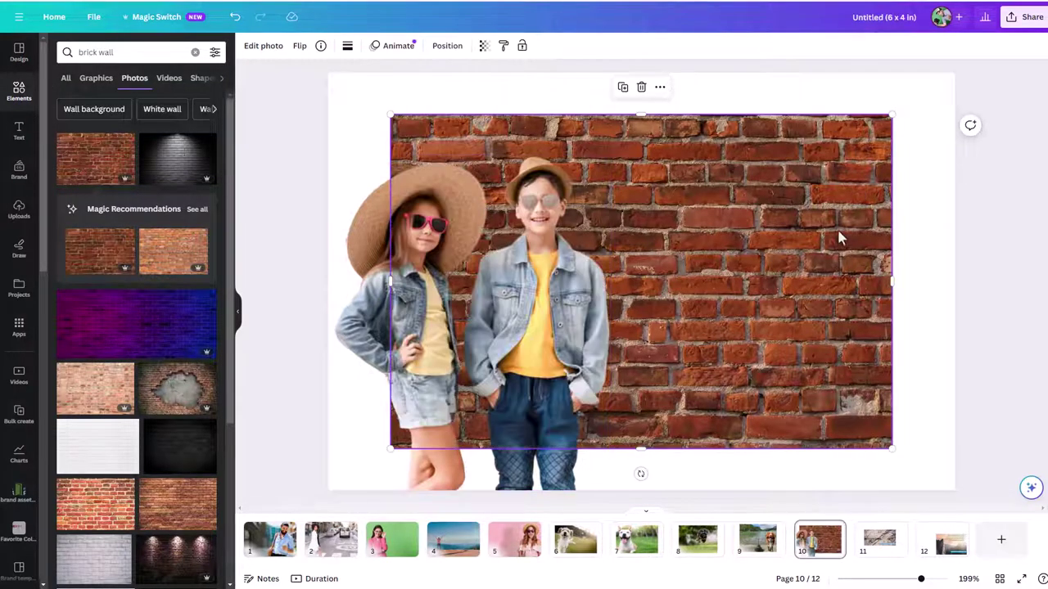
left_click_drag(838, 236, 775, 194)
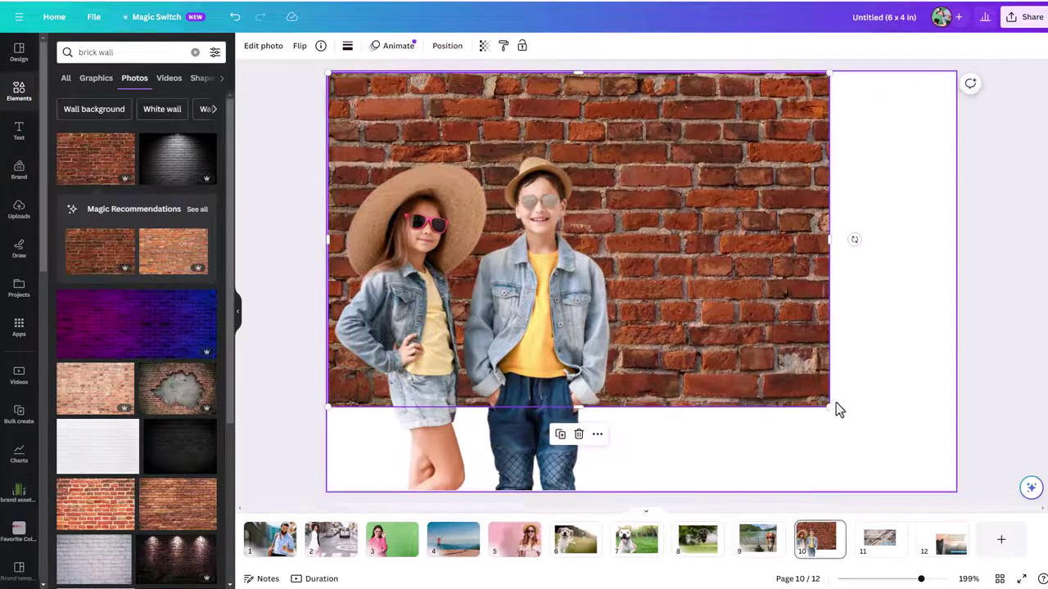
left_click_drag(828, 406, 974, 501)
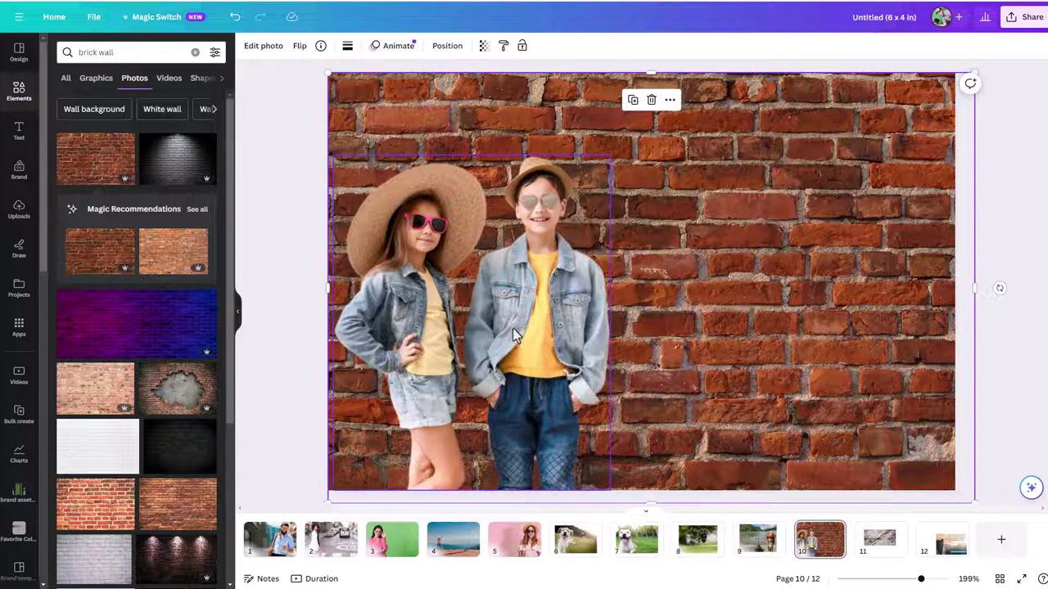
Open the photo editing options for the cutout of the two children
left_click(495, 307)
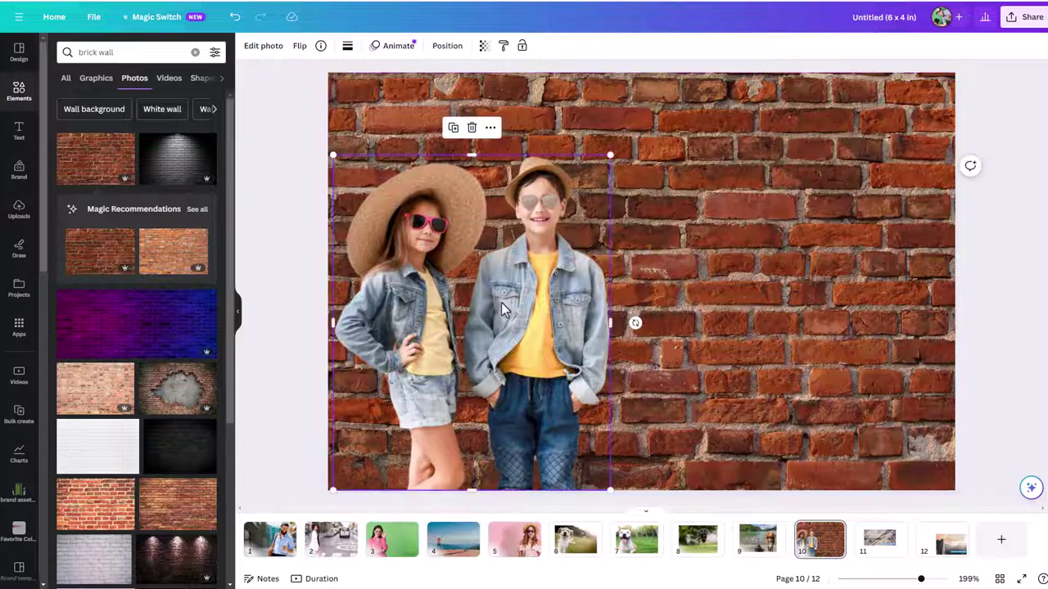
left_click(263, 45)
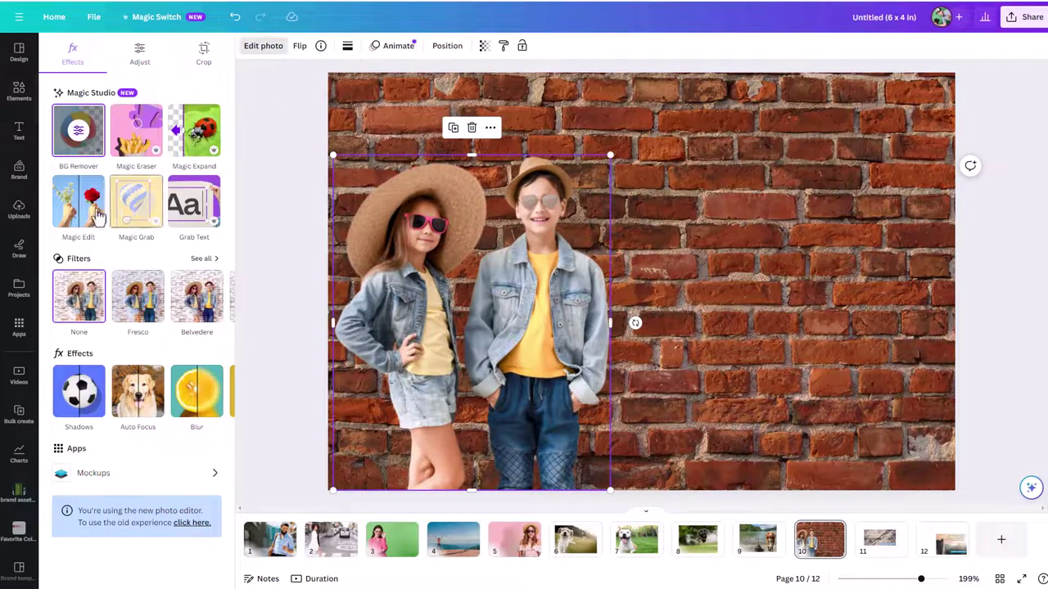